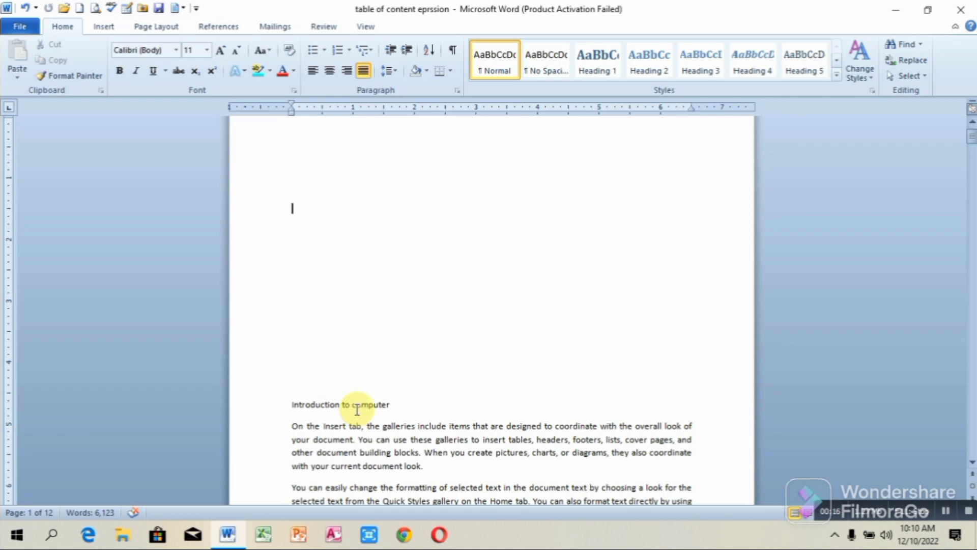
- Format the "Introduction to computer" line as bold, underlined 20 pt text and assign it the Heading 1 style
{"action": "left_click", "coordinate": [295, 403]}
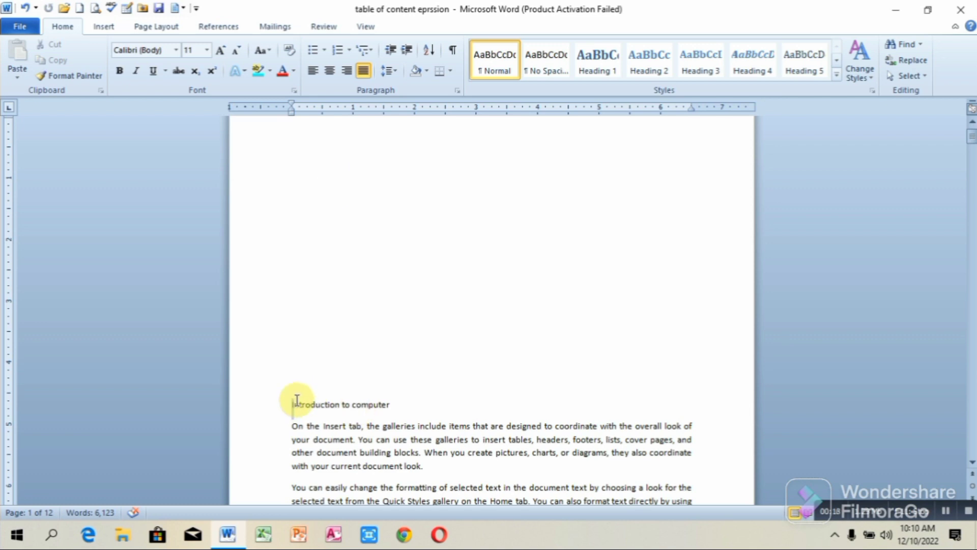
{"action": "left_click_drag", "start_coordinate": [297, 402], "coordinate": [397, 410]}
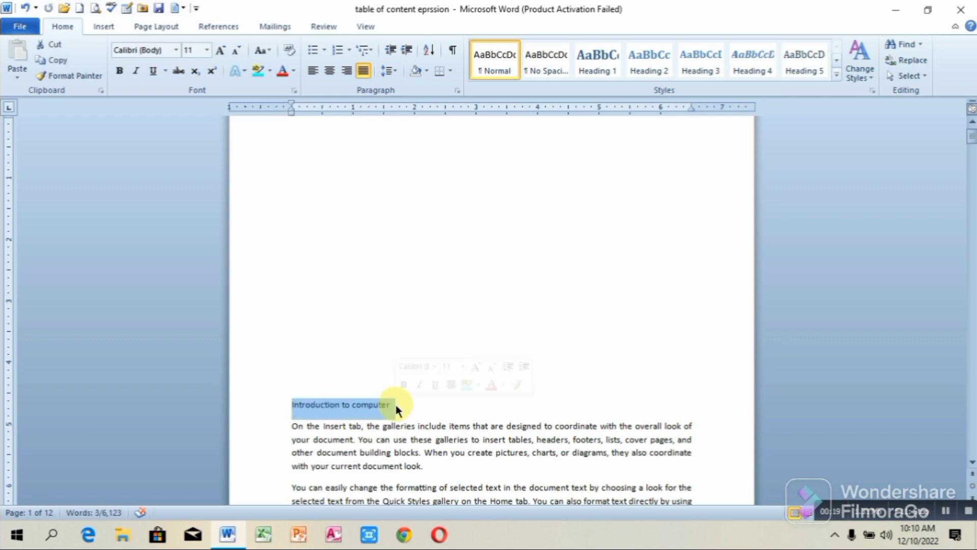
{"action": "key", "text": "ctrl+b"}
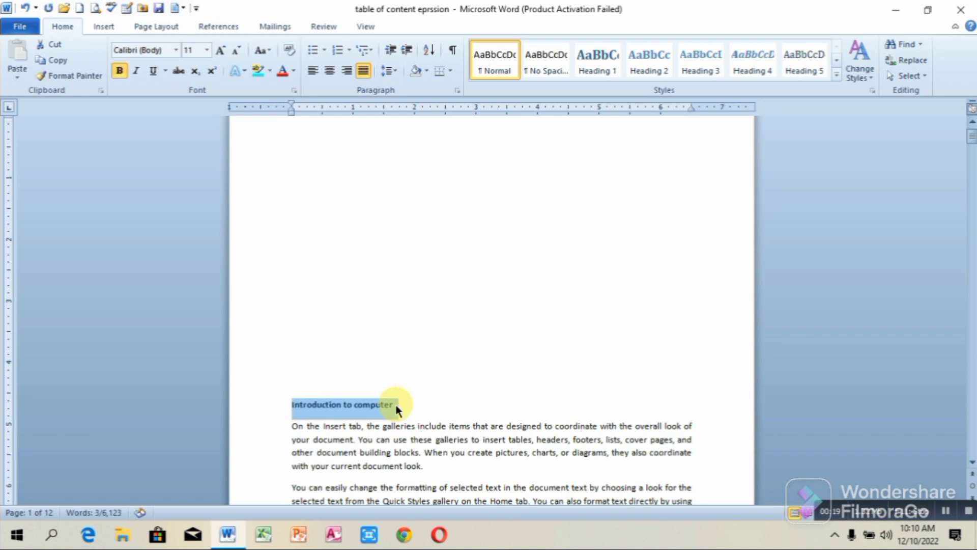
{"action": "key", "text": "ctrl+shift+period"}
{"action": "key", "text": "ctrl+shift+period"}
{"action": "key", "text": "ctrl+shift+period"}
{"action": "key", "text": "ctrl+shift+period"}
{"action": "key", "text": "ctrl+shift+period"}
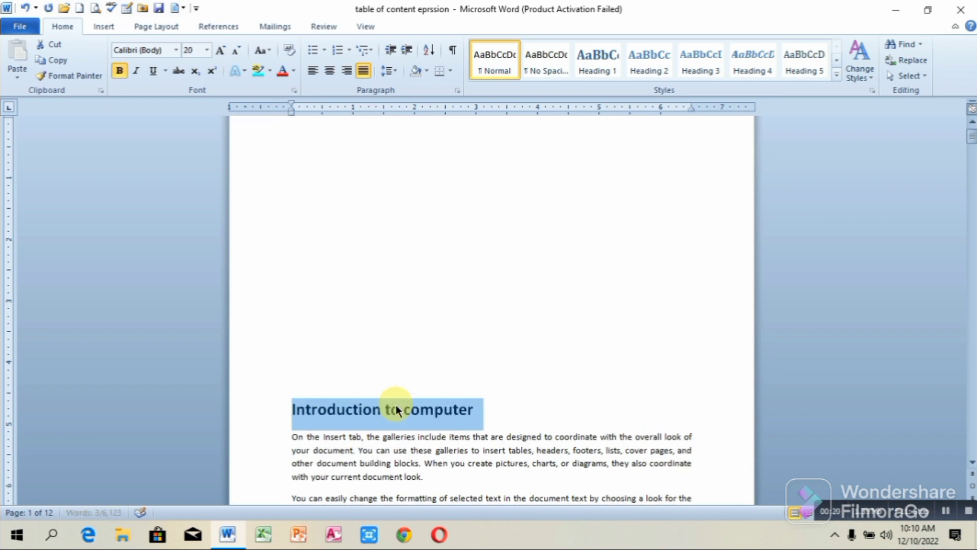
{"action": "key", "text": "ctrl+u"}
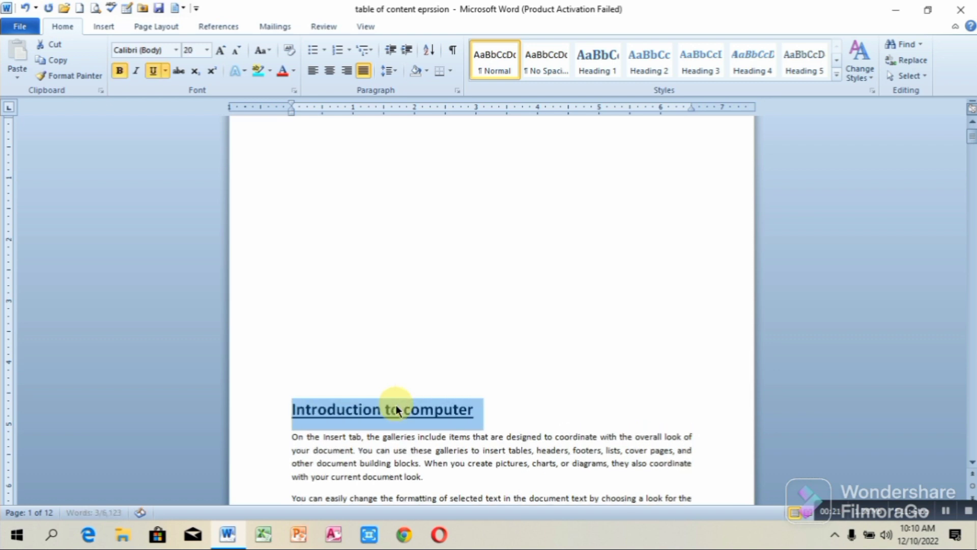
{"action": "left_click", "coordinate": [601, 71]}
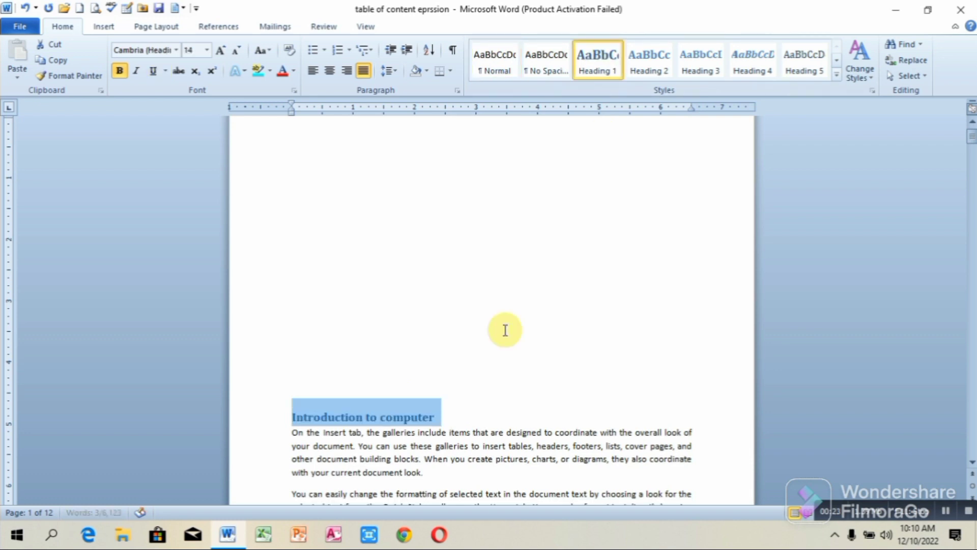
- Format the "Micros soft windows" line on page 2 as bold, underlined 19 pt text and assign it the Heading 2 style
{"action": "left_click", "coordinate": [505, 330]}
{"action": "scroll", "coordinate": [506, 330], "scroll_direction": "down", "scroll_amount": 3}
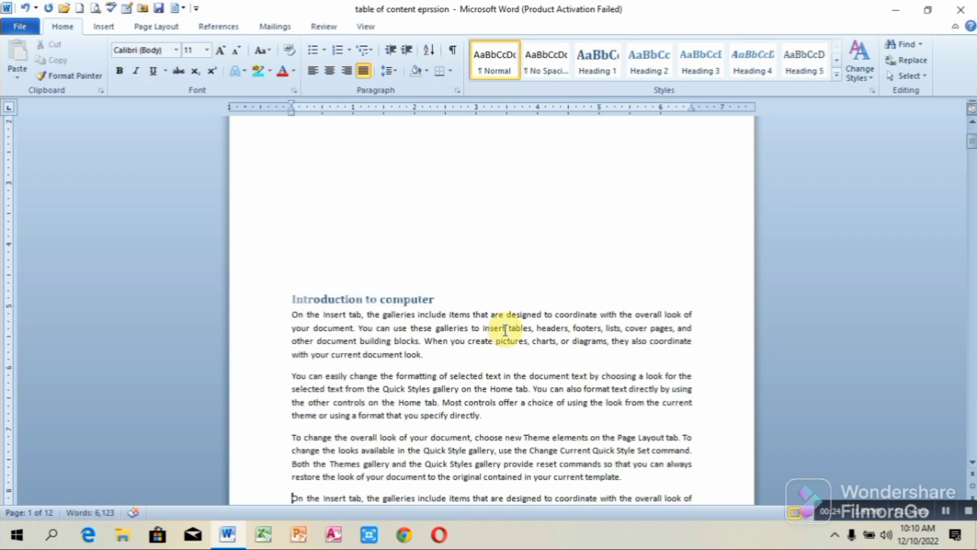
{"action": "scroll", "coordinate": [505, 329], "scroll_direction": "down", "scroll_amount": 10}
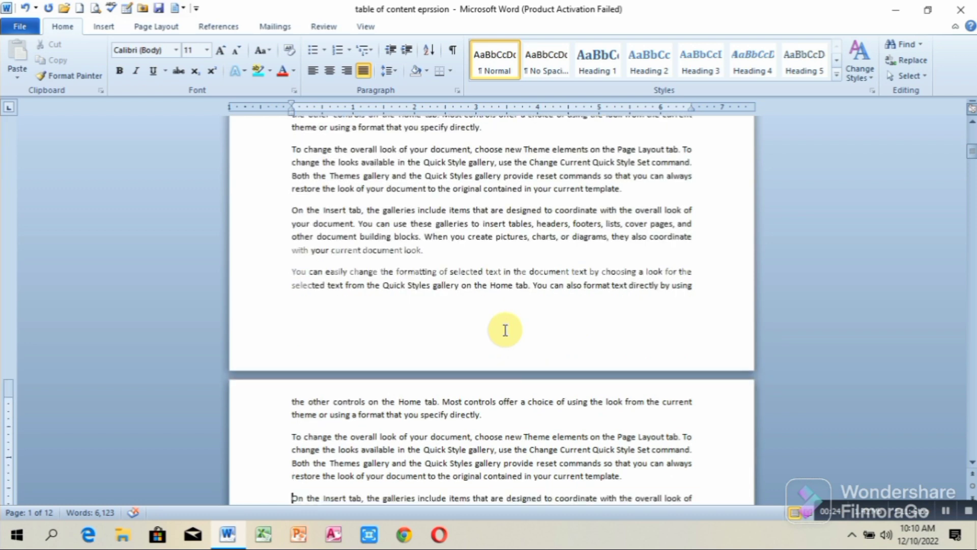
{"action": "key", "text": "Down"}
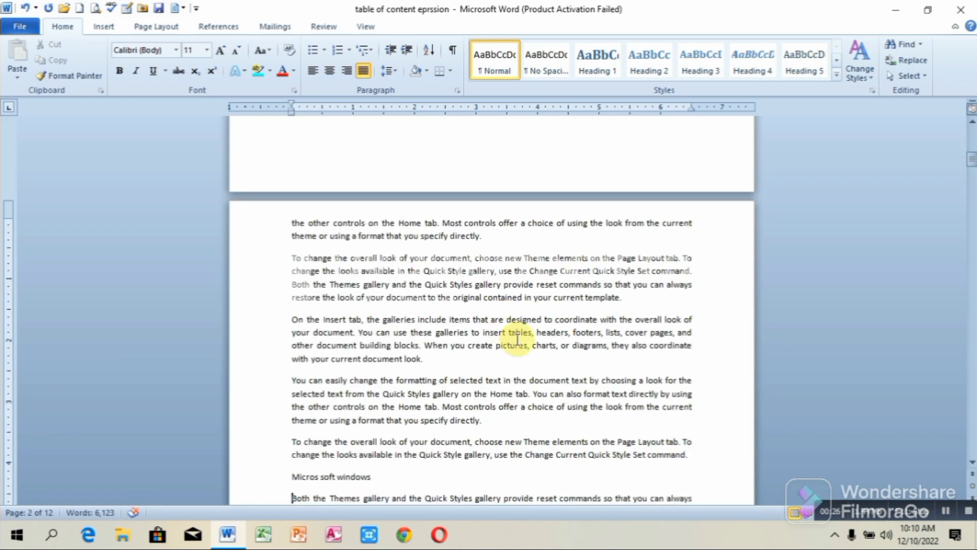
{"action": "left_click", "coordinate": [375, 476]}
{"action": "left_click_drag", "start_coordinate": [373, 477], "coordinate": [284, 484]}
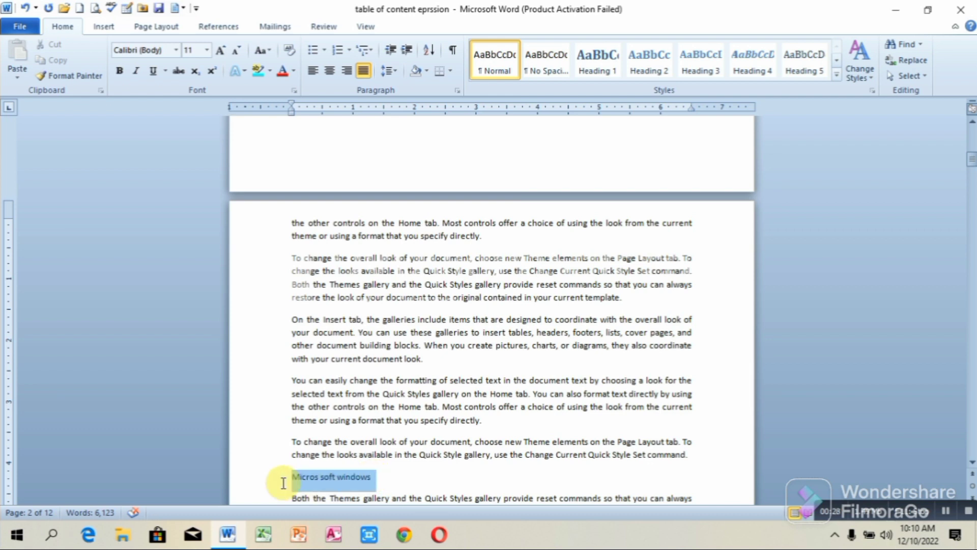
{"action": "key", "text": "ctrl+b"}
{"action": "key", "text": "ctrl+shift+period"}
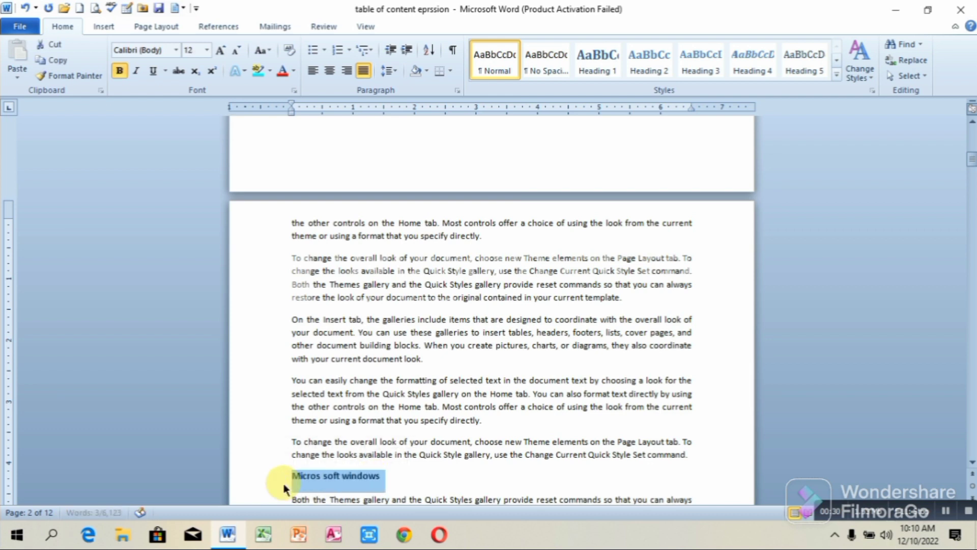
{"action": "key", "text": "ctrl+bracketright"}
{"action": "key", "text": "ctrl+bracketright"}
{"action": "key", "text": "ctrl+bracketright"}
{"action": "key", "text": "ctrl+bracketright"}
{"action": "key", "text": "ctrl+bracketright"}
{"action": "key", "text": "ctrl+bracketright"}
{"action": "key", "text": "ctrl+bracketright"}
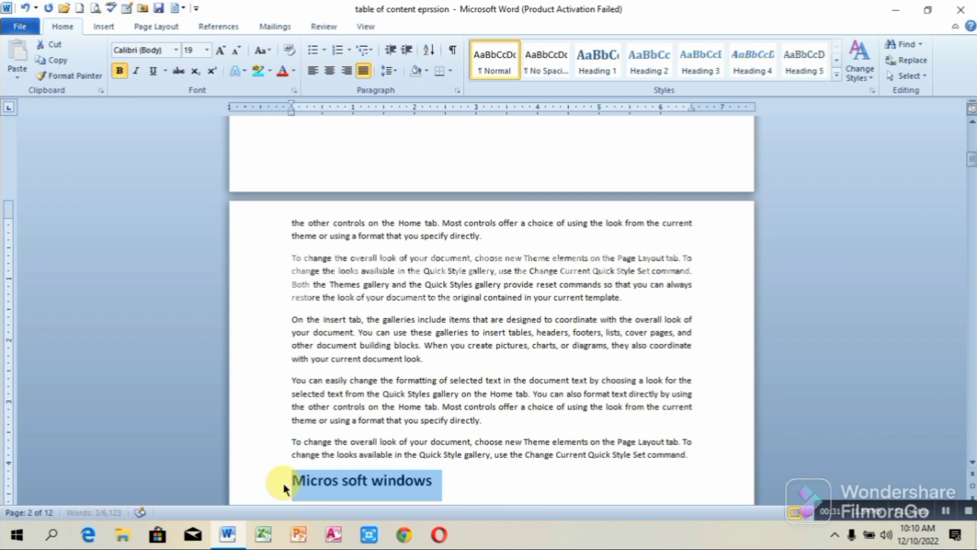
{"action": "key", "text": "ctrl+u"}
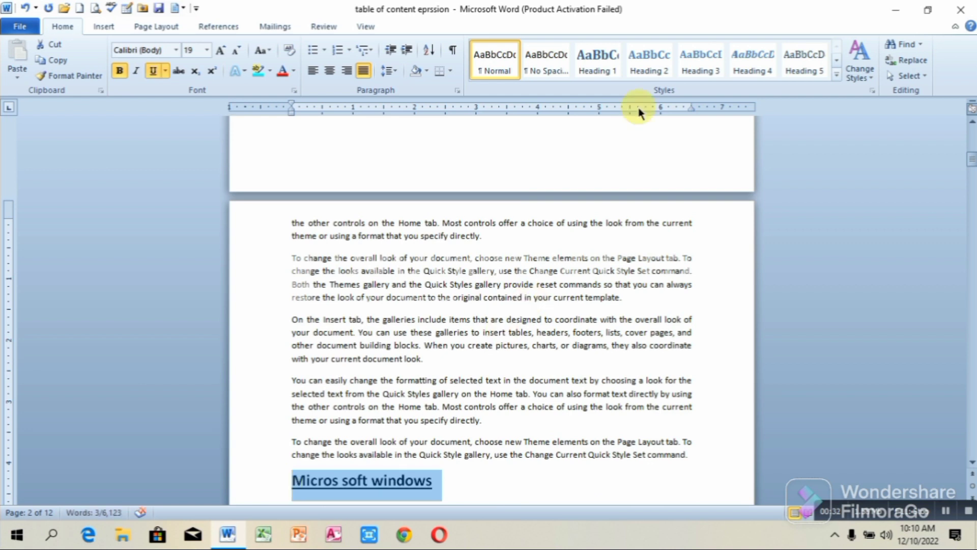
{"action": "left_click", "coordinate": [648, 71]}
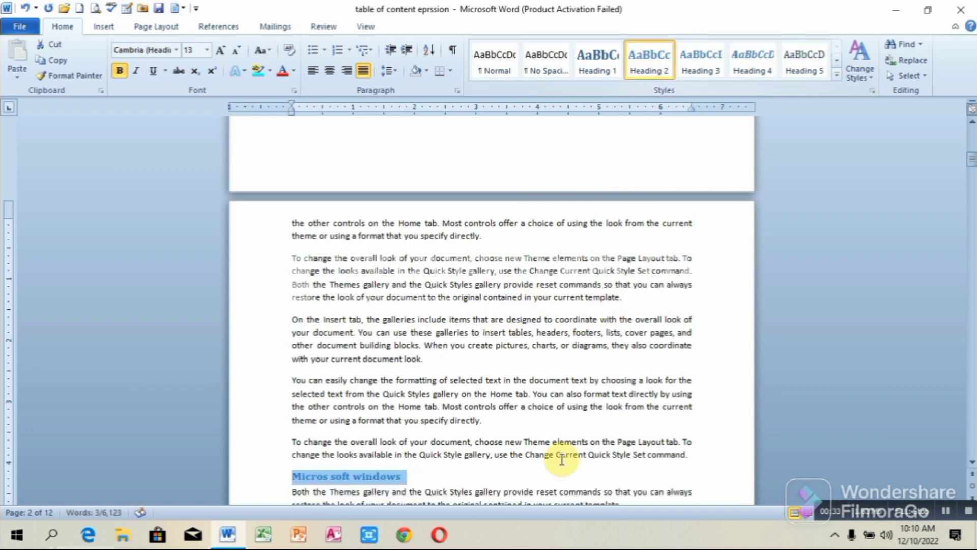
- Format the "Microsoft excel" line on page 3 as bold, underlined 19 pt text and assign it the Heading 2 style
{"action": "key", "text": "Down"}
{"action": "key", "text": "Down"}
{"action": "key", "text": "Down"}
{"action": "key", "text": "Down"}
{"action": "key", "text": "Down"}
{"action": "key", "text": "Down"}
{"action": "key", "text": "Down"}
{"action": "key", "text": "Down"}
{"action": "key", "text": "Down"}
{"action": "key", "text": "Down"}
{"action": "key", "text": "Down"}
{"action": "key", "text": "Down"}
{"action": "key", "text": "Down"}
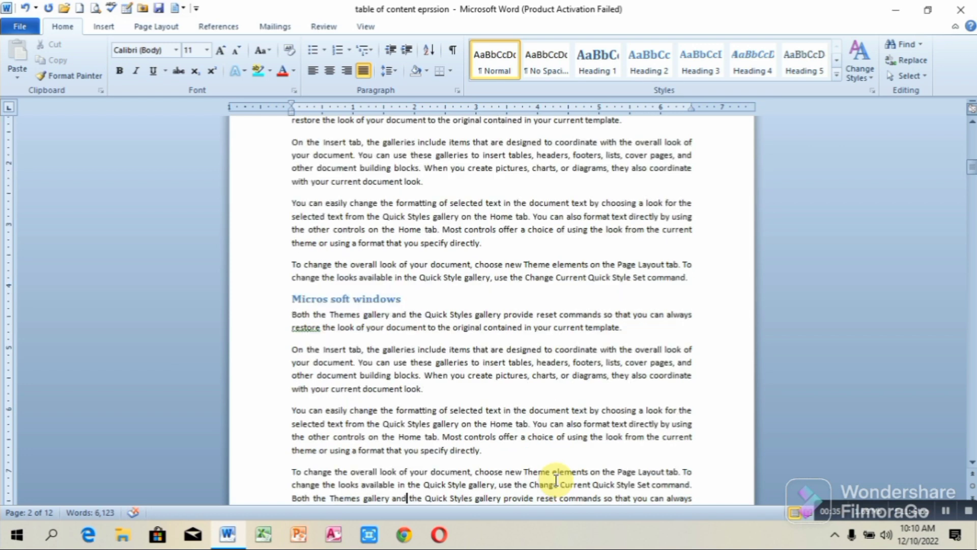
{"action": "key", "text": "Down"}
{"action": "key", "text": "Down"}
{"action": "key", "text": "Down"}
{"action": "key", "text": "Down"}
{"action": "key", "text": "Down"}
{"action": "key", "text": "Down"}
{"action": "key", "text": "Down"}
{"action": "key", "text": "Down"}
{"action": "key", "text": "Down"}
{"action": "key", "text": "Down"}
{"action": "key", "text": "Down"}
{"action": "key", "text": "Down"}
{"action": "key", "text": "Down"}
{"action": "key", "text": "Down"}
{"action": "key", "text": "Down"}
{"action": "key", "text": "Down"}
{"action": "key", "text": "Down"}
{"action": "key", "text": "Down"}
{"action": "key", "text": "Down"}
{"action": "key", "text": "Down"}
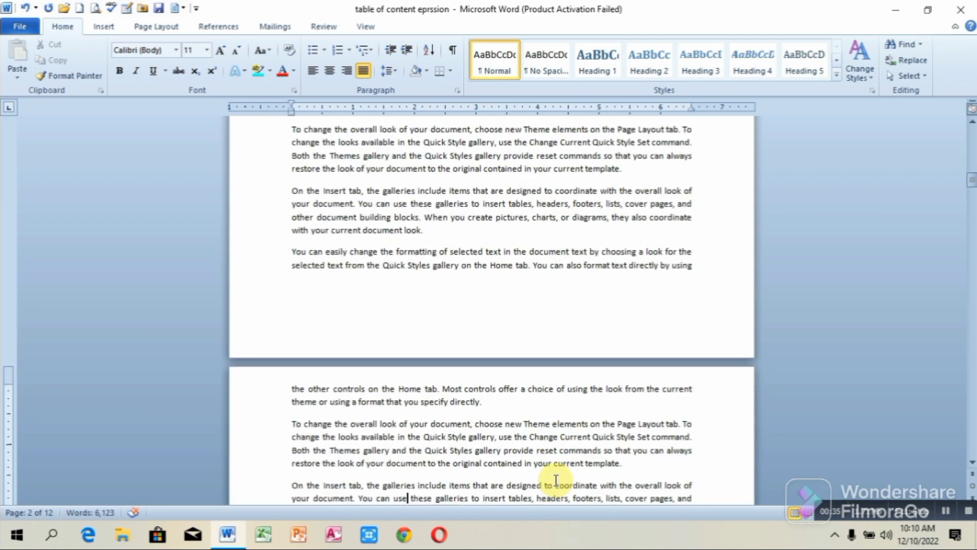
{"action": "key", "text": "Down"}
{"action": "key", "text": "Down"}
{"action": "key", "text": "Down"}
{"action": "key", "text": "Down"}
{"action": "key", "text": "Down"}
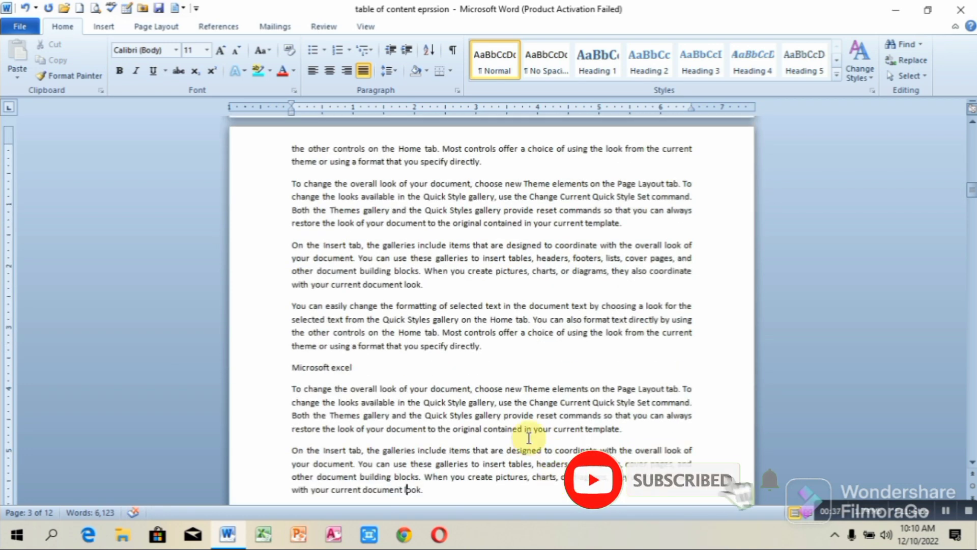
{"action": "left_click_drag", "start_coordinate": [356, 368], "coordinate": [294, 365]}
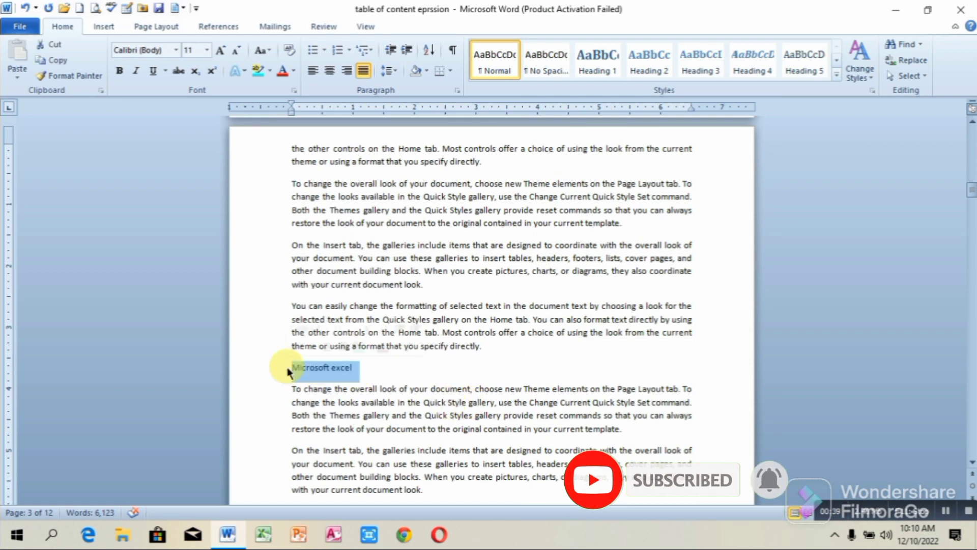
{"action": "key", "text": "ctrl+b"}
{"action": "key", "text": "ctrl+shift+period"}
{"action": "key", "text": "ctrl+shift+period"}
{"action": "key", "text": "ctrl+shift+period"}
{"action": "key", "text": "ctrl+shift+period"}
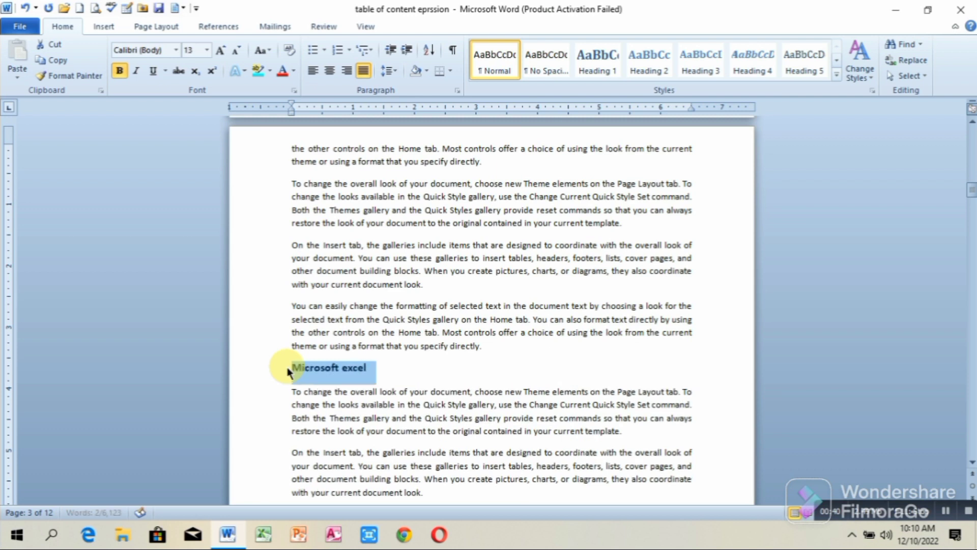
{"action": "key", "text": "ctrl+bracketright"}
{"action": "key", "text": "ctrl+u"}
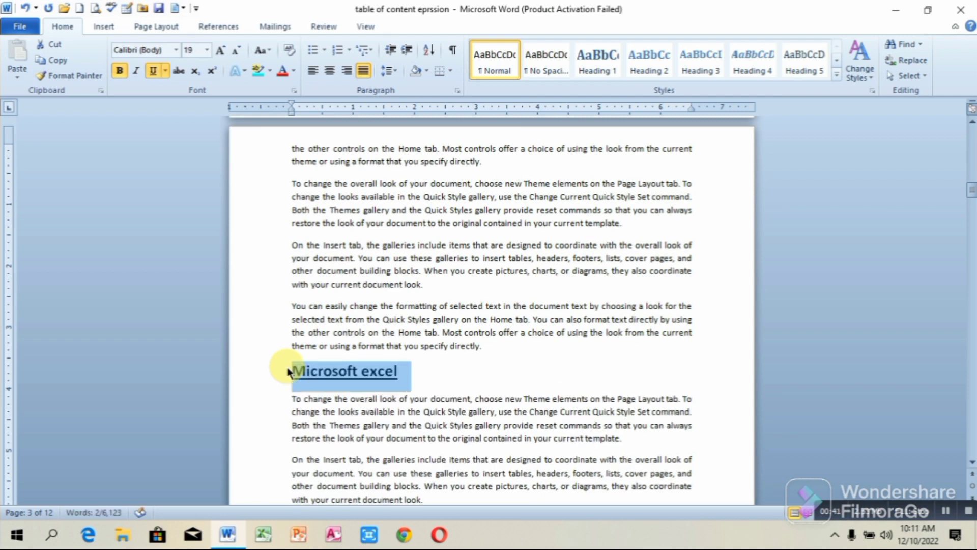
{"action": "left_click", "coordinate": [651, 74]}
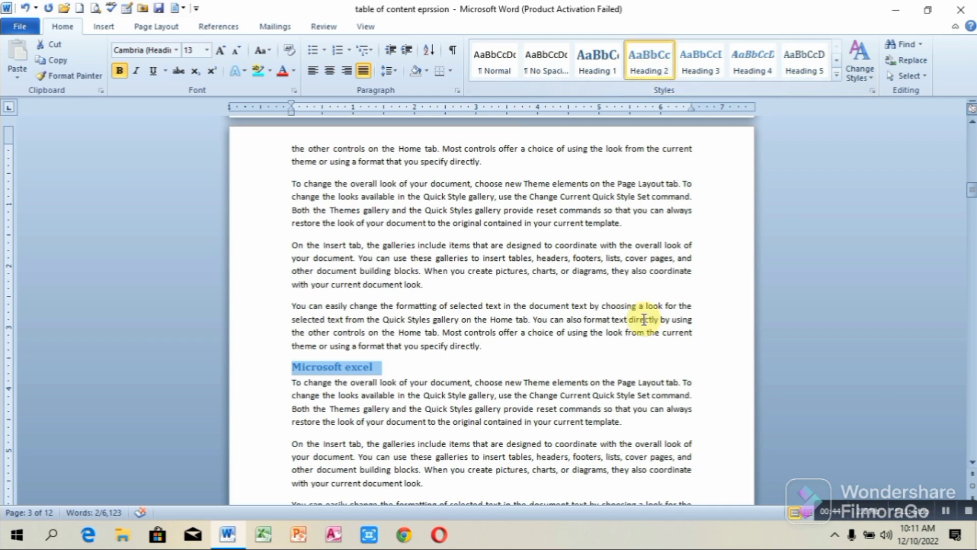
- Format the "Ms PowerPoint" line on page 4 as bold, underlined 19 pt text and assign it the Heading 2 style
{"action": "key", "text": "Down"}
{"action": "key", "text": "Down"}
{"action": "key", "text": "Down"}
{"action": "key", "text": "Down"}
{"action": "key", "text": "Down"}
{"action": "key", "text": "Down"}
{"action": "key", "text": "Down"}
{"action": "key", "text": "Down"}
{"action": "key", "text": "Down"}
{"action": "key", "text": "Down"}
{"action": "key", "text": "Down"}
{"action": "key", "text": "Down"}
{"action": "key", "text": "Down"}
{"action": "key", "text": "Down"}
{"action": "key", "text": "Down"}
{"action": "key", "text": "Down"}
{"action": "key", "text": "Down"}
{"action": "key", "text": "Down"}
{"action": "key", "text": "Down"}
{"action": "key", "text": "Down"}
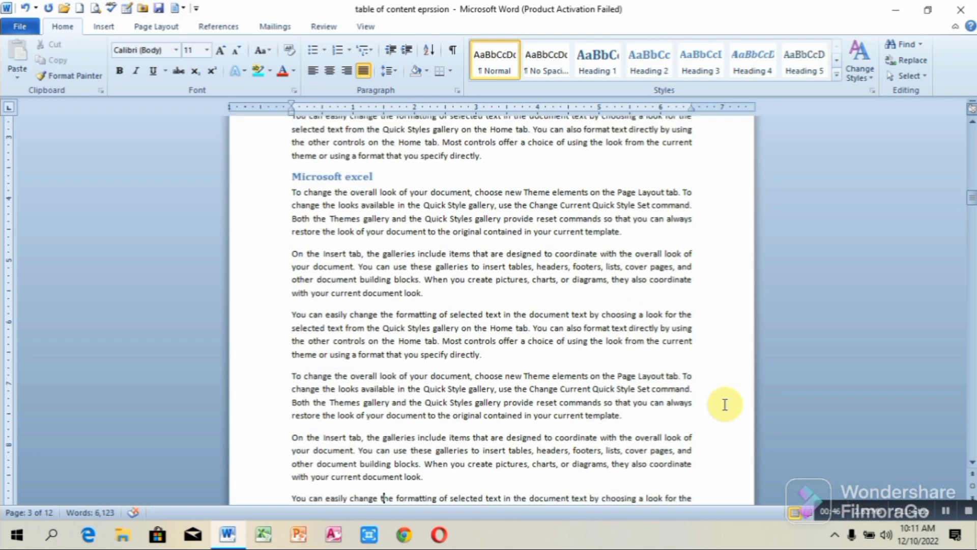
{"action": "key", "text": "Down"}
{"action": "key", "text": "Down"}
{"action": "key", "text": "Down"}
{"action": "key", "text": "Down"}
{"action": "key", "text": "Down"}
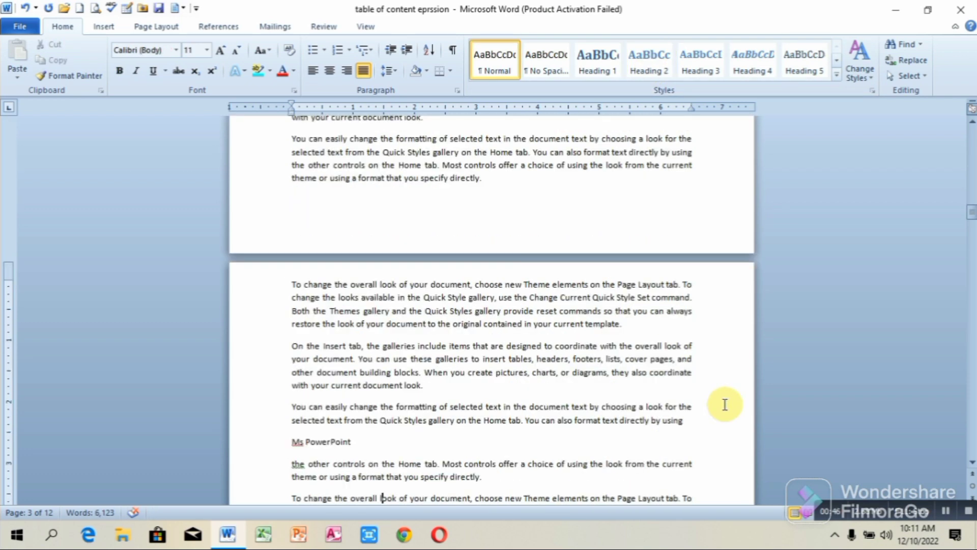
{"action": "key", "text": "Down"}
{"action": "key", "text": "Down"}
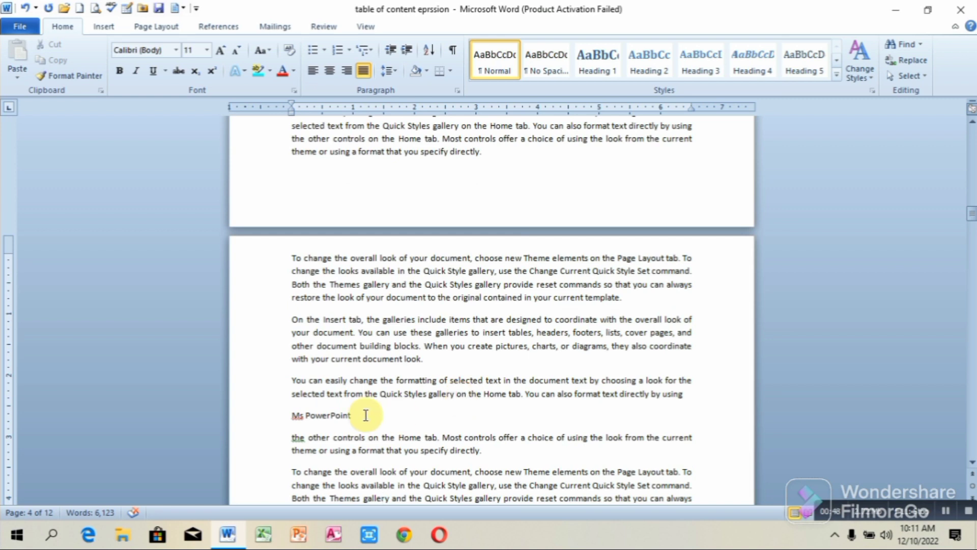
{"action": "left_click_drag", "start_coordinate": [353, 415], "coordinate": [280, 422]}
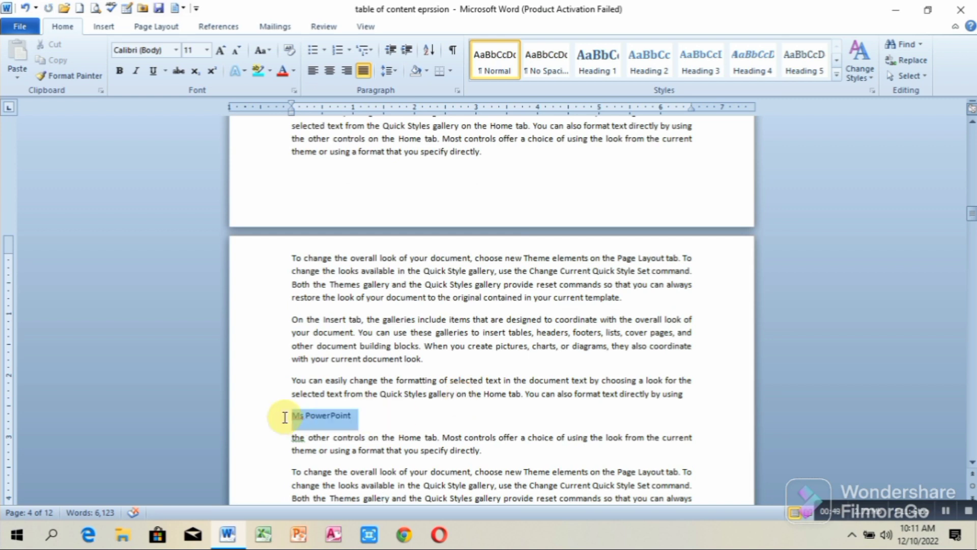
{"action": "key", "text": "ctrl+b"}
{"action": "key", "text": "ctrl+bracketright"}
{"action": "key", "text": "ctrl+bracketright"}
{"action": "key", "text": "ctrl+bracketright"}
{"action": "key", "text": "ctrl+bracketright"}
{"action": "key", "text": "ctrl+bracketright"}
{"action": "key", "text": "ctrl+bracketright"}
{"action": "key", "text": "ctrl+bracketright"}
{"action": "key", "text": "ctrl+bracketright"}
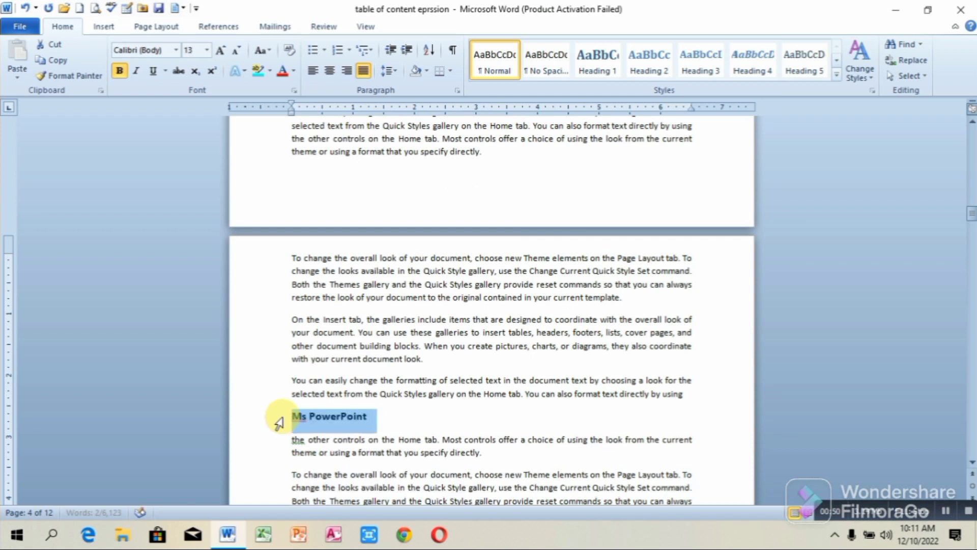
{"action": "key", "text": "ctrl+u"}
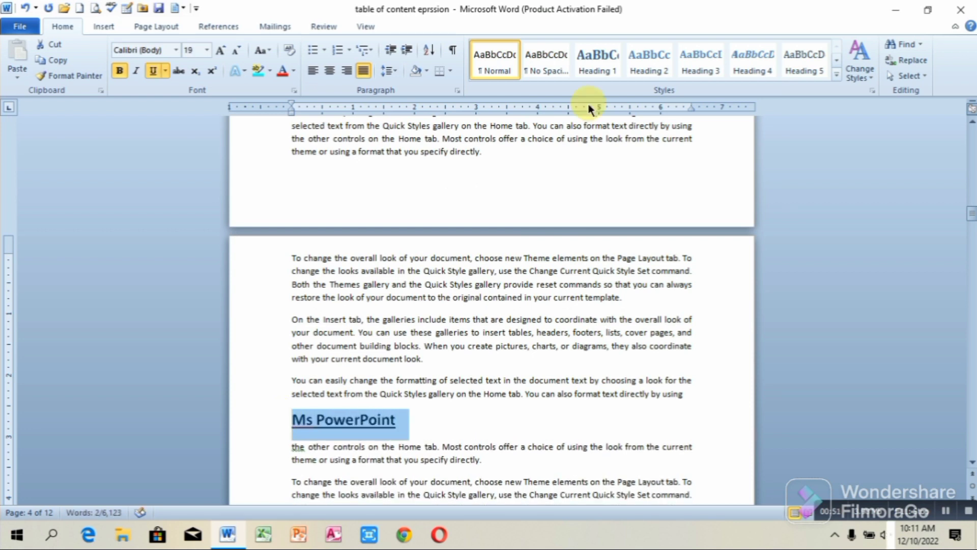
{"action": "left_click", "coordinate": [649, 58]}
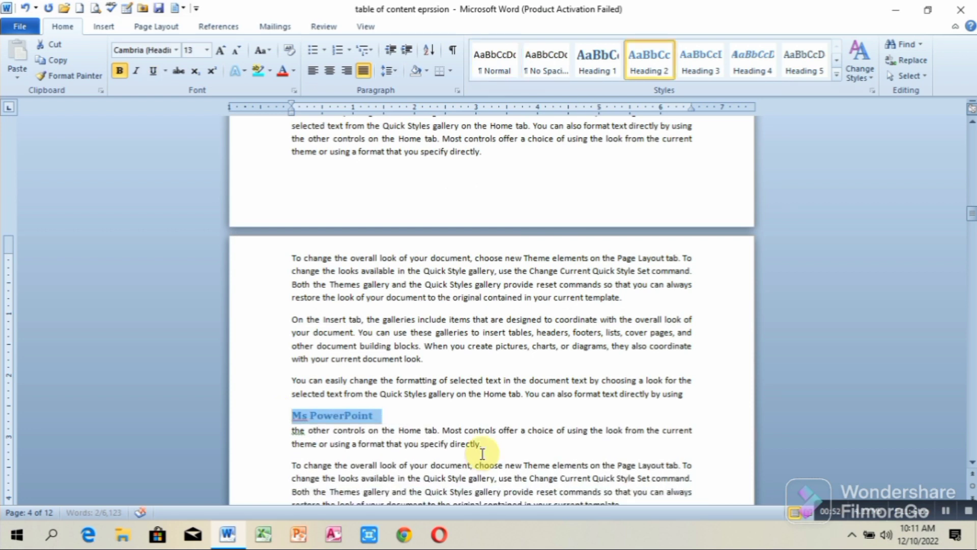
- Format the "Ms outlook" line on page 5 as bold, underlined 21 pt text and assign it the Heading 2 style
{"action": "key", "text": "Down"}
{"action": "key", "text": "Down"}
{"action": "key", "text": "Down"}
{"action": "key", "text": "Down"}
{"action": "key", "text": "Down"}
{"action": "key", "text": "Down"}
{"action": "key", "text": "Down"}
{"action": "key", "text": "Down"}
{"action": "key", "text": "Down"}
{"action": "key", "text": "Down"}
{"action": "key", "text": "Down"}
{"action": "key", "text": "Down"}
{"action": "key", "text": "Down"}
{"action": "key", "text": "Down"}
{"action": "key", "text": "Down"}
{"action": "key", "text": "Down"}
{"action": "key", "text": "Down"}
{"action": "key", "text": "Down"}
{"action": "key", "text": "Down"}
{"action": "key", "text": "Down"}
{"action": "key", "text": "Down"}
{"action": "key", "text": "Down"}
{"action": "key", "text": "Down"}
{"action": "key", "text": "Down"}
{"action": "key", "text": "Down"}
{"action": "key", "text": "Down"}
{"action": "key", "text": "Down"}
{"action": "key", "text": "Down"}
{"action": "key", "text": "Down"}
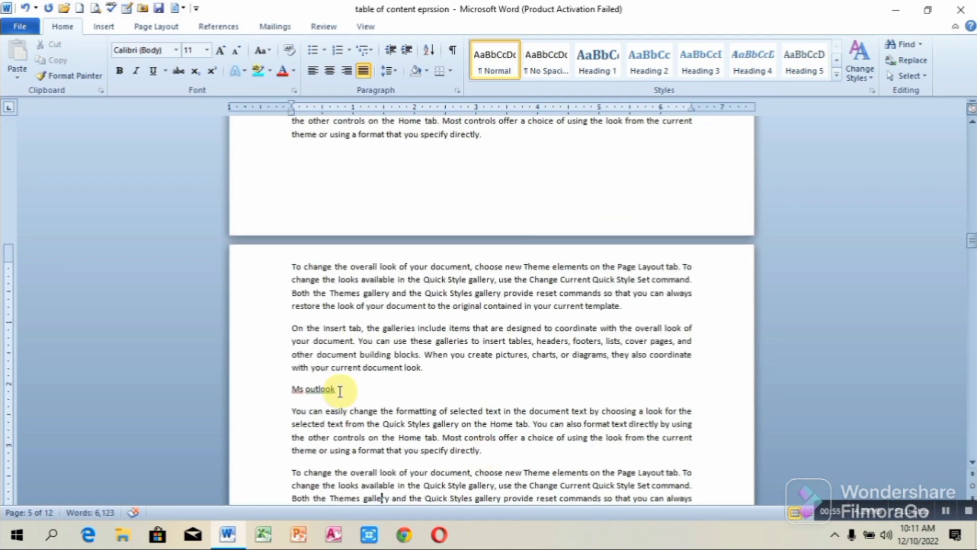
{"action": "left_click_drag", "start_coordinate": [340, 391], "coordinate": [298, 397]}
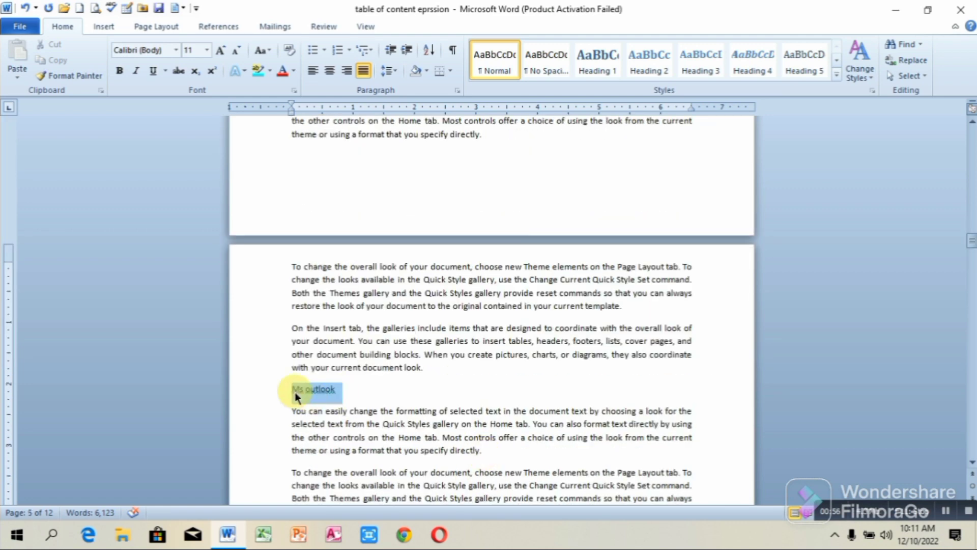
{"action": "key", "text": "ctrl+b"}
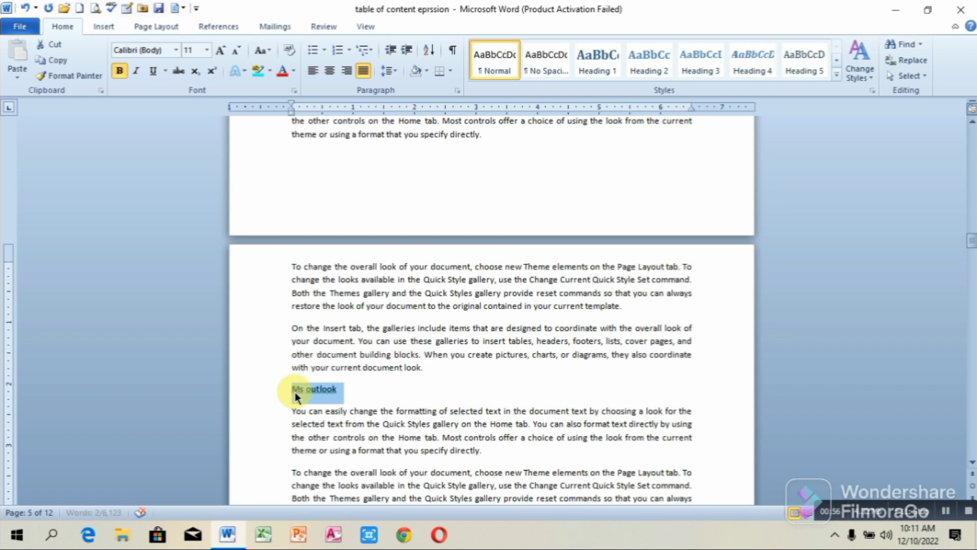
{"action": "key", "text": "ctrl+shift+period"}
{"action": "key", "text": "ctrl+shift+period"}
{"action": "key", "text": "ctrl+u"}
{"action": "key", "text": "ctrl+bracketright"}
{"action": "key", "text": "ctrl+bracketright"}
{"action": "key", "text": "ctrl+bracketright"}
{"action": "key", "text": "ctrl+bracketright"}
{"action": "key", "text": "ctrl+bracketright"}
{"action": "key", "text": "ctrl+bracketright"}
{"action": "key", "text": "ctrl+bracketright"}
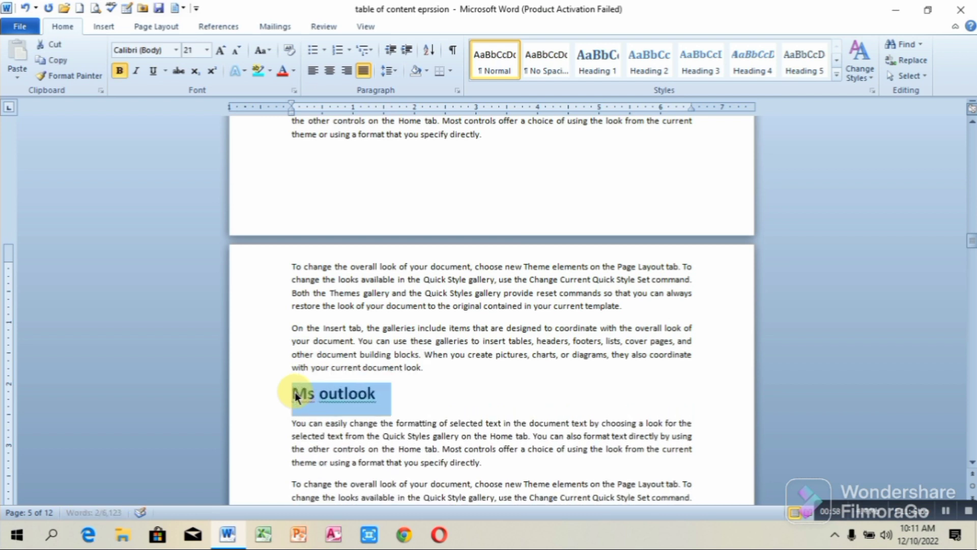
{"action": "key", "text": "ctrl+alt+2"}
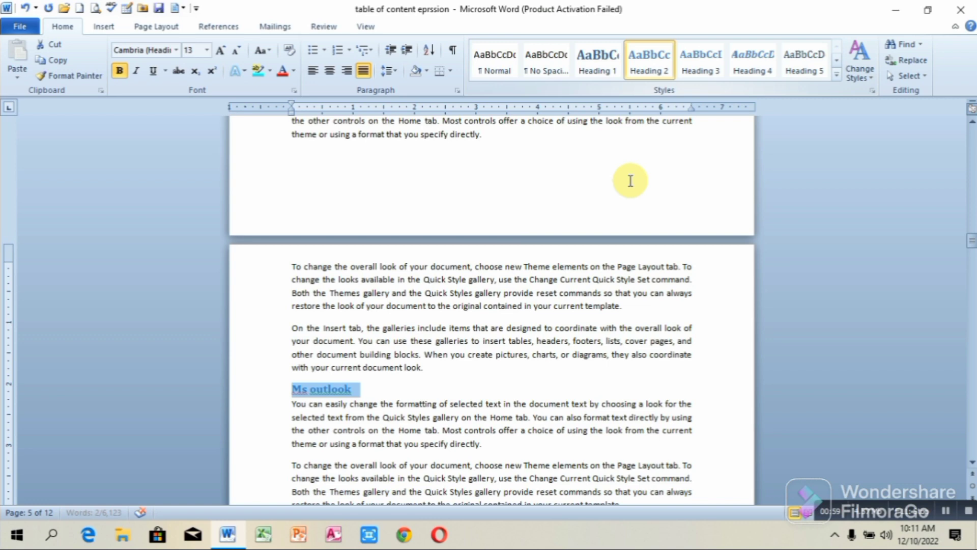
- Format the "Ms access" line on page 7 as bold, underlined 20 pt text and assign it the Heading 2 style
{"action": "key", "text": "Page_Down"}
{"action": "key", "text": "Page_Down"}
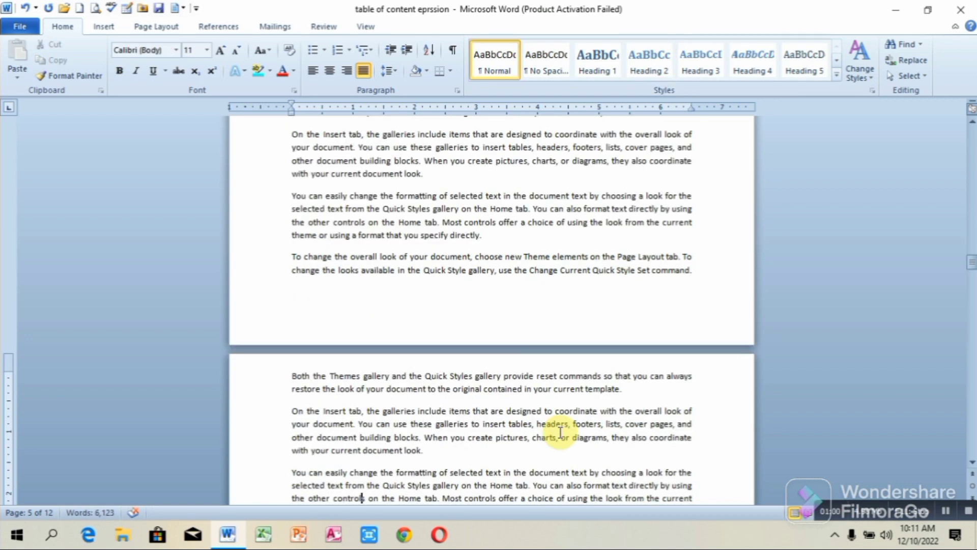
{"action": "key", "text": "Down"}
{"action": "key", "text": "Down"}
{"action": "key", "text": "Down"}
{"action": "key", "text": "Down"}
{"action": "key", "text": "Down"}
{"action": "key", "text": "Down"}
{"action": "key", "text": "Down"}
{"action": "key", "text": "Down"}
{"action": "key", "text": "Down"}
{"action": "key", "text": "Down"}
{"action": "key", "text": "Down"}
{"action": "key", "text": "Down"}
{"action": "key", "text": "Down"}
{"action": "key", "text": "Down"}
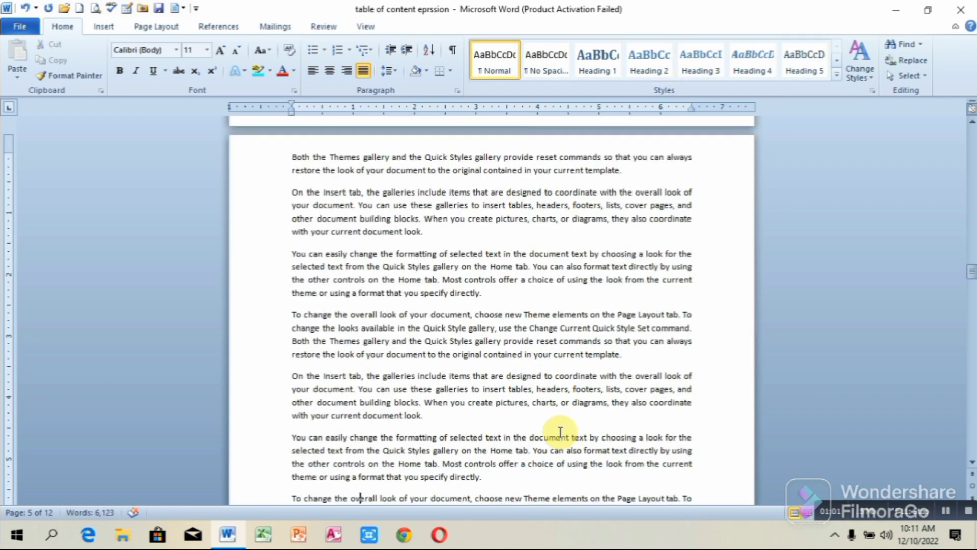
{"action": "key", "text": "Down"}
{"action": "key", "text": "Down"}
{"action": "key", "text": "Down"}
{"action": "key", "text": "Down"}
{"action": "key", "text": "Down"}
{"action": "key", "text": "Down"}
{"action": "key", "text": "Down"}
{"action": "key", "text": "Down"}
{"action": "key", "text": "Down"}
{"action": "key", "text": "Down"}
{"action": "key", "text": "Down"}
{"action": "key", "text": "Down"}
{"action": "key", "text": "Down"}
{"action": "key", "text": "Down"}
{"action": "key", "text": "Down"}
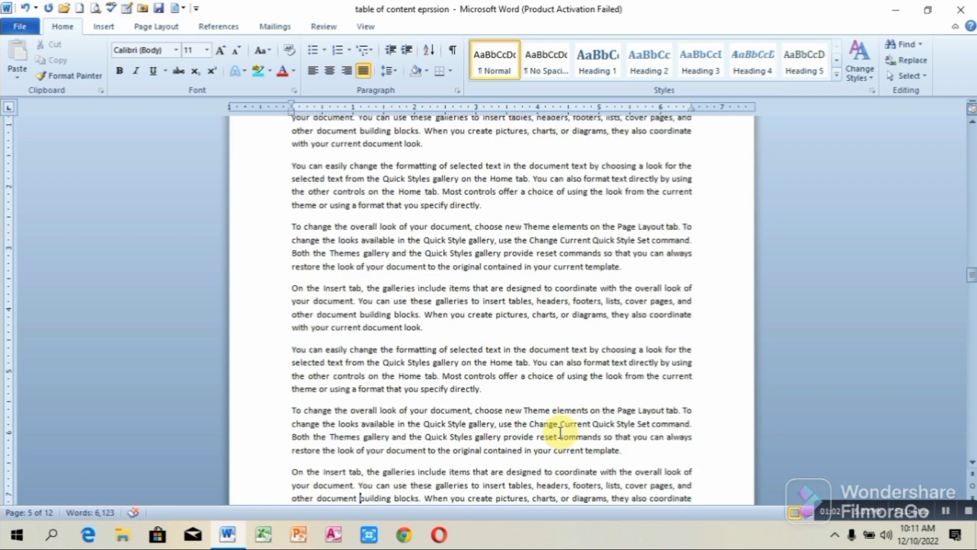
{"action": "key", "text": "Down"}
{"action": "key", "text": "Down"}
{"action": "key", "text": "Down"}
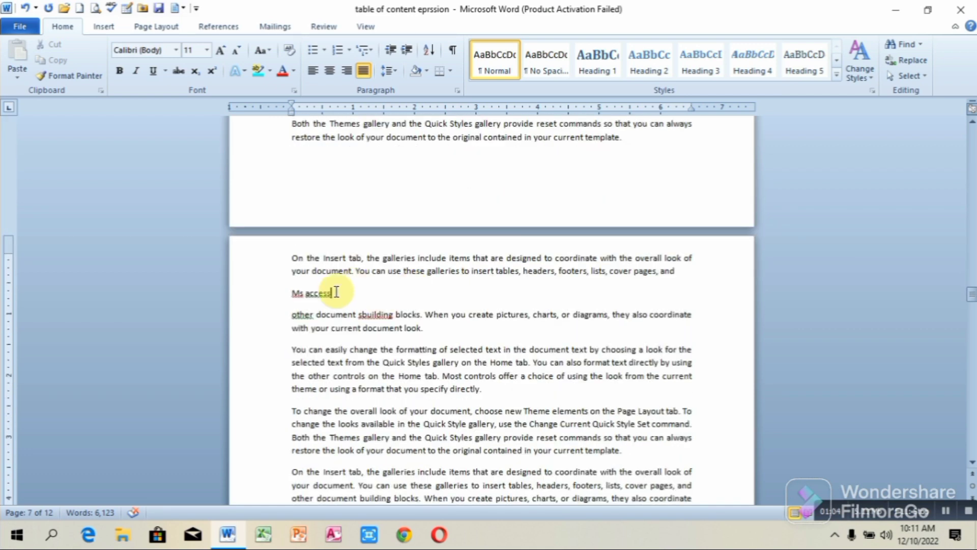
{"action": "left_click_drag", "start_coordinate": [336, 292], "coordinate": [300, 292]}
{"action": "key", "text": "ctrl+b"}
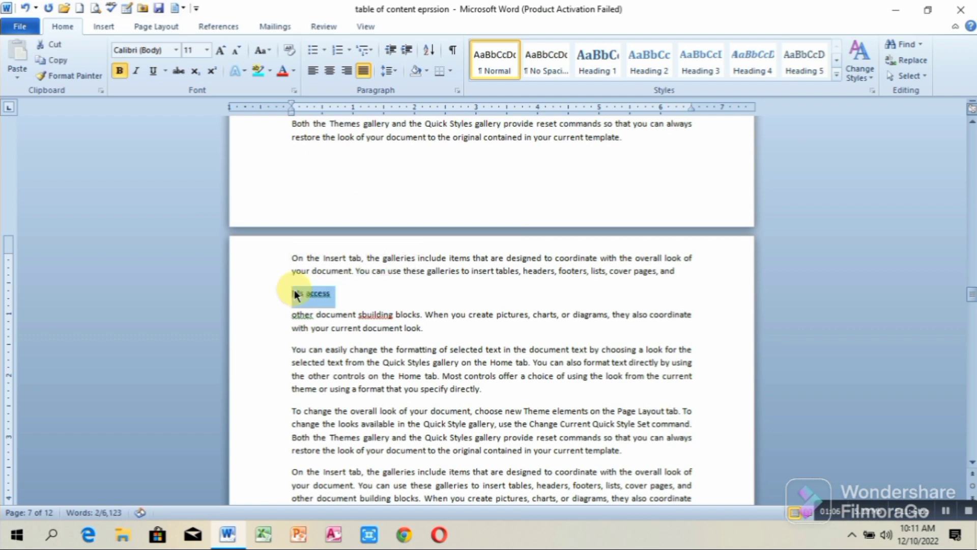
{"action": "key", "text": "ctrl+shift+period"}
{"action": "key", "text": "ctrl+shift+period"}
{"action": "key", "text": "ctrl+shift+period"}
{"action": "key", "text": "ctrl+shift+period"}
{"action": "key", "text": "ctrl+shift+period"}
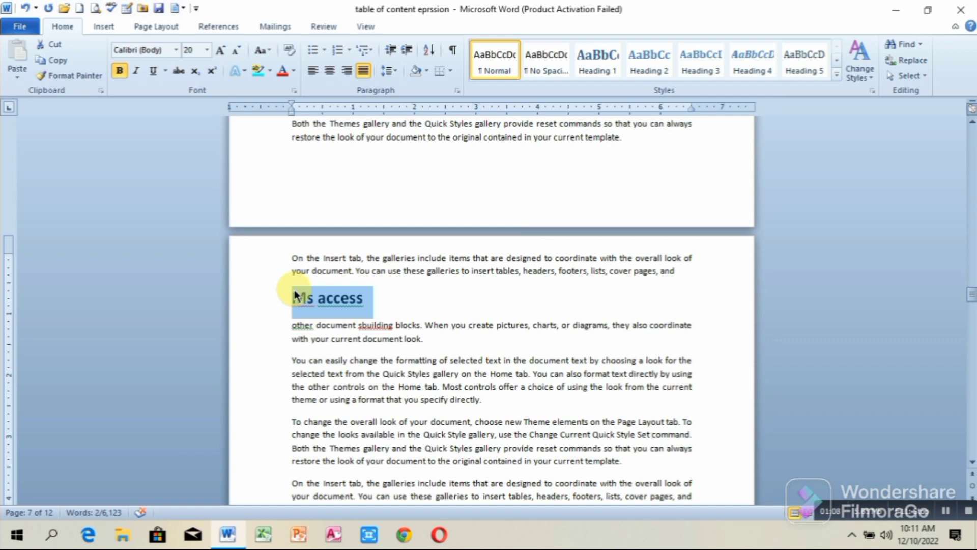
{"action": "key", "text": "ctrl+u"}
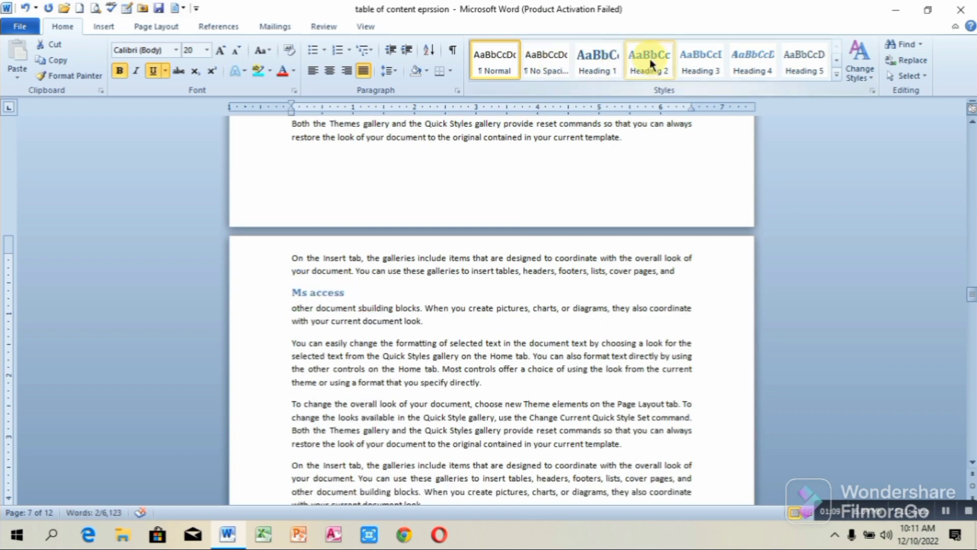
{"action": "left_click", "coordinate": [650, 61]}
- Look through the remaining pages up to page 12 for further section titles that need a heading style
{"action": "key", "text": "Page_Down"}
{"action": "key", "text": "Page_Down"}
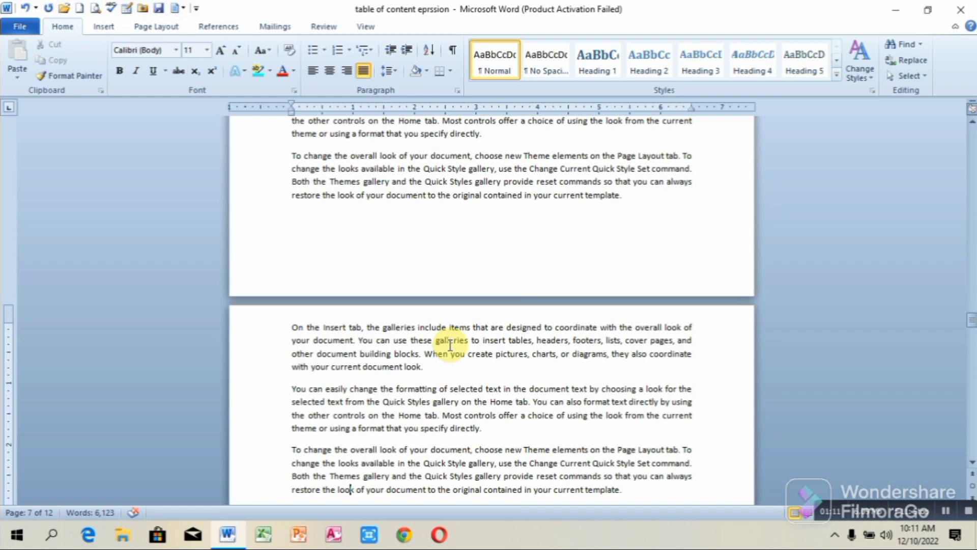
{"action": "key", "text": "Page_Down"}
{"action": "key", "text": "Page_Down"}
{"action": "key", "text": "Page_Down"}
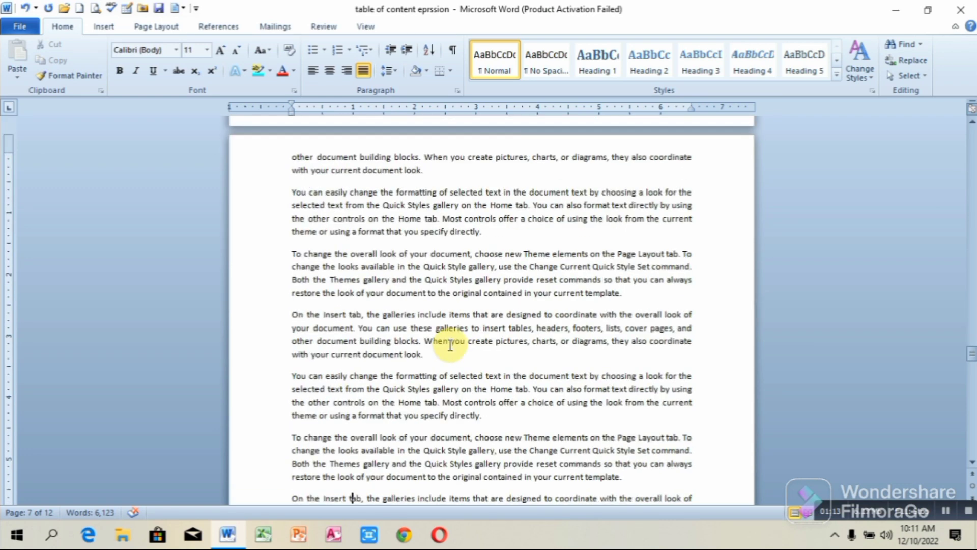
{"action": "key", "text": "Down"}
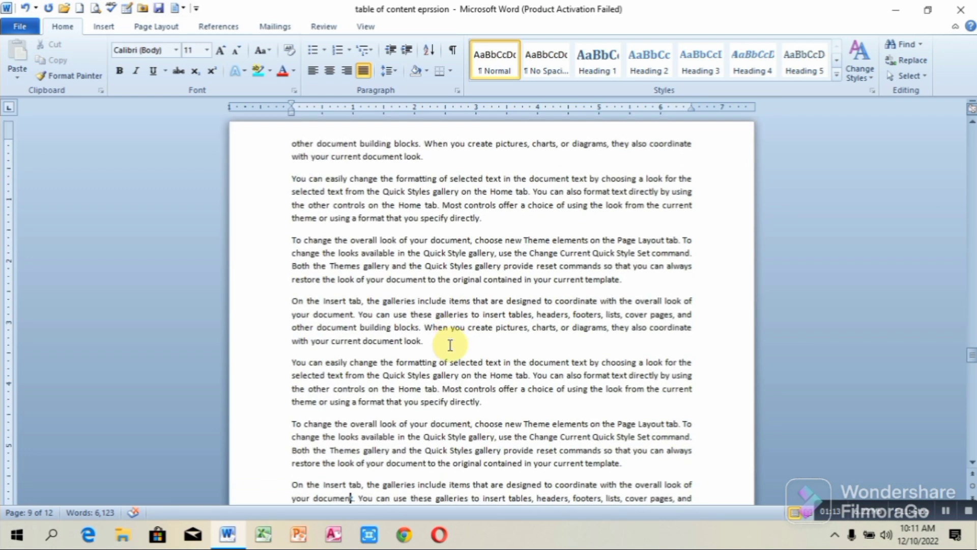
{"action": "key", "text": "Page_Down"}
{"action": "key", "text": "Down"}
{"action": "key", "text": "Down"}
{"action": "key", "text": "Down"}
{"action": "key", "text": "Down"}
{"action": "key", "text": "Down"}
{"action": "key", "text": "Down"}
{"action": "key", "text": "Down"}
{"action": "key", "text": "Down"}
{"action": "key", "text": "Down"}
{"action": "key", "text": "Down"}
{"action": "key", "text": "Down"}
{"action": "key", "text": "Down"}
{"action": "key", "text": "Down"}
{"action": "key", "text": "Down"}
{"action": "key", "text": "Down"}
{"action": "key", "text": "Down"}
{"action": "key", "text": "Down"}
{"action": "key", "text": "Down"}
{"action": "key", "text": "Down"}
{"action": "key", "text": "Down"}
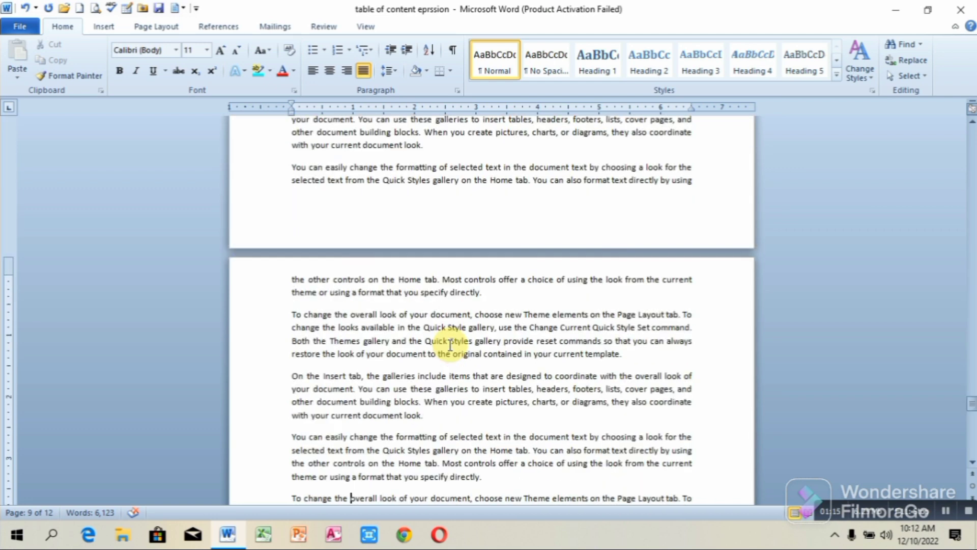
{"action": "key", "text": "Down"}
{"action": "key", "text": "Down"}
{"action": "key", "text": "Down"}
{"action": "key", "text": "Down"}
{"action": "key", "text": "Down"}
{"action": "key", "text": "Down"}
{"action": "key", "text": "Down"}
{"action": "key", "text": "Down"}
{"action": "key", "text": "Down"}
{"action": "key", "text": "Down"}
{"action": "key", "text": "Down"}
{"action": "key", "text": "Down"}
{"action": "key", "text": "Down"}
{"action": "key", "text": "Down"}
{"action": "key", "text": "Down"}
{"action": "key", "text": "Down"}
{"action": "key", "text": "Down"}
{"action": "key", "text": "Down"}
{"action": "key", "text": "Down"}
{"action": "key", "text": "Down"}
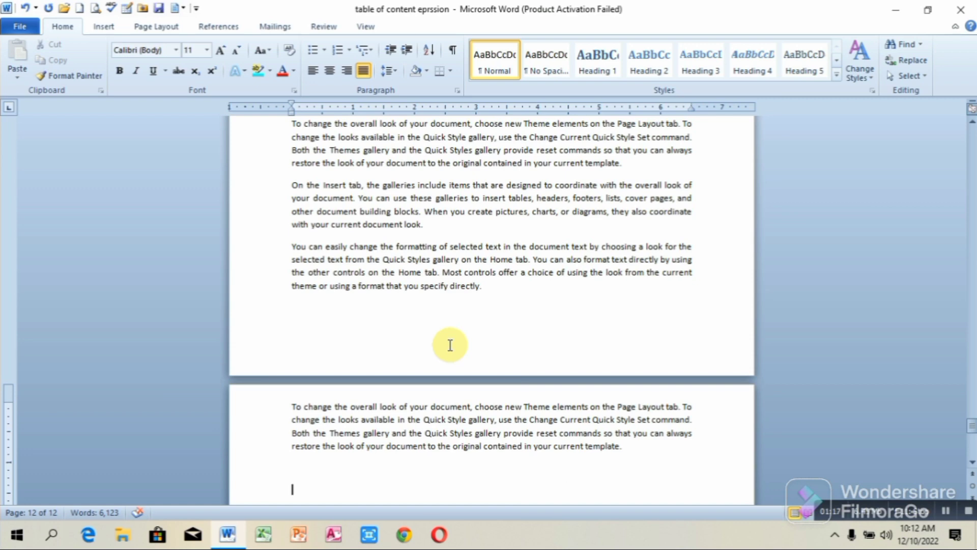
{"action": "key", "text": "BackSpace"}
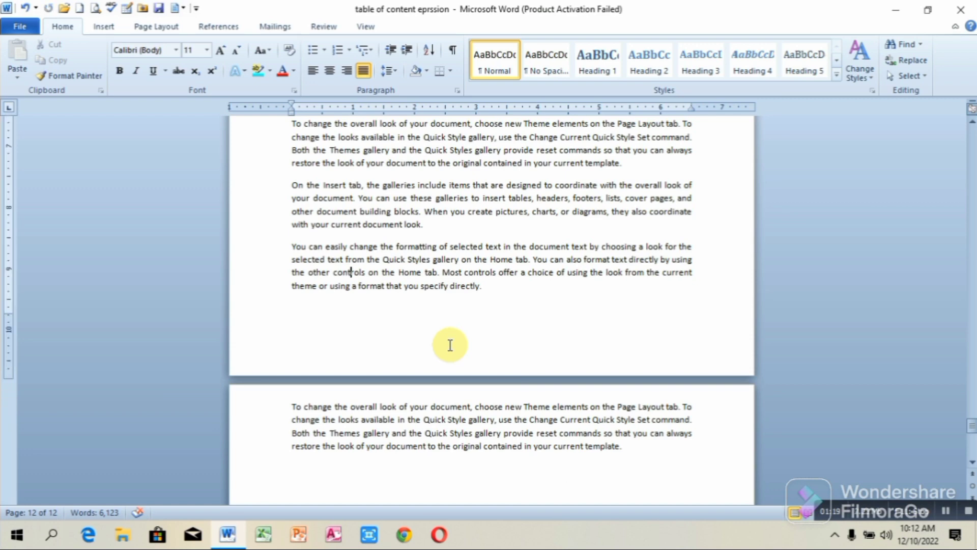
{"action": "key", "text": "Up"}
{"action": "key", "text": "Up"}
{"action": "key", "text": "Up"}
{"action": "key", "text": "Up"}
{"action": "key", "text": "Up"}
{"action": "key", "text": "Up"}
{"action": "key", "text": "Up"}
{"action": "key", "text": "Up"}
{"action": "key", "text": "Up"}
{"action": "key", "text": "Up"}
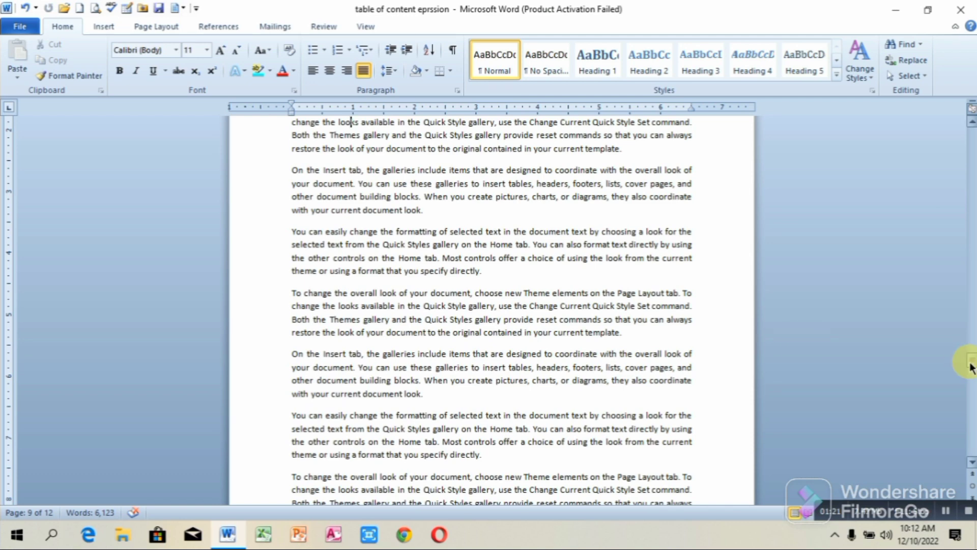
- Try the built-in Automatic Table 1 table of contents in the blank space at the start of page 1, and undo it
{"action": "left_click_drag", "start_coordinate": [971, 360], "coordinate": [953, 126]}
{"action": "left_click", "coordinate": [325, 161]}
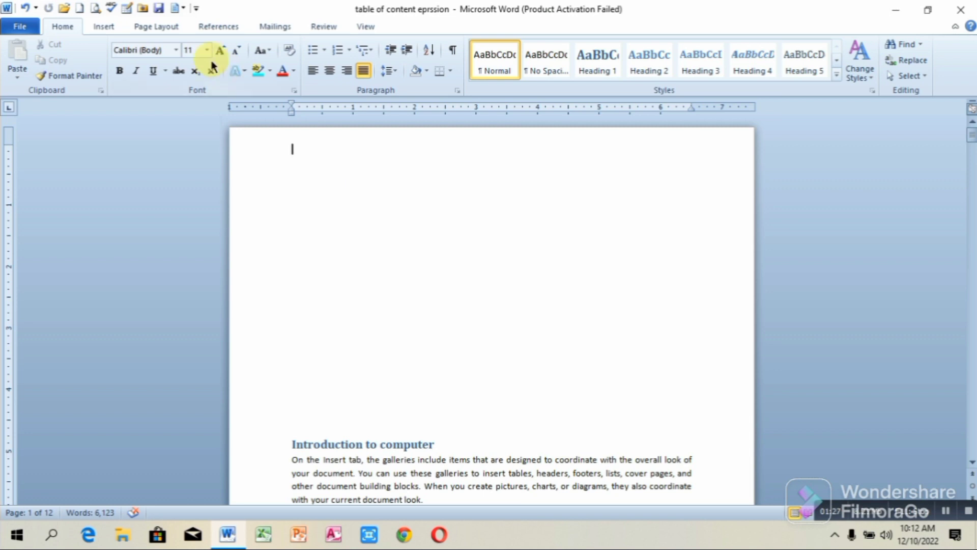
{"action": "left_click", "coordinate": [216, 30]}
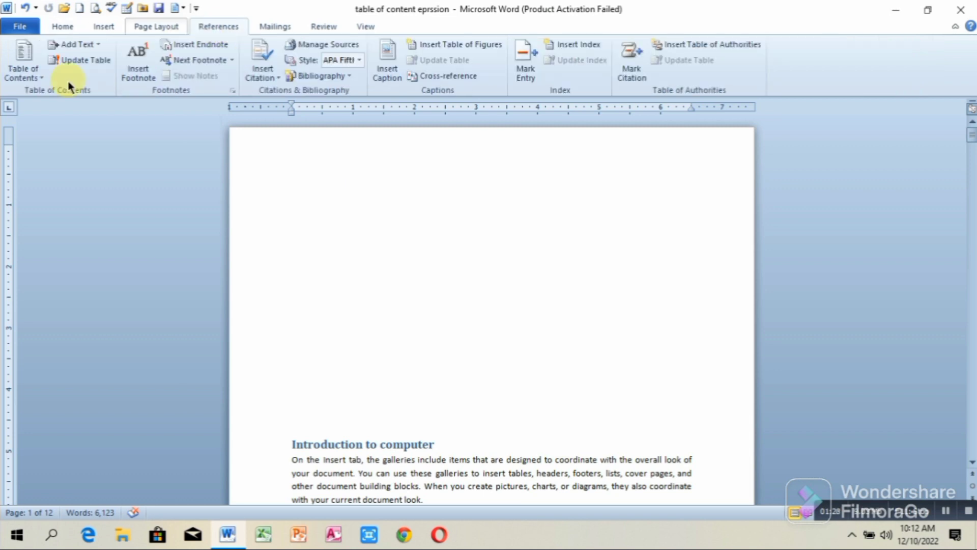
{"action": "left_click", "coordinate": [22, 69]}
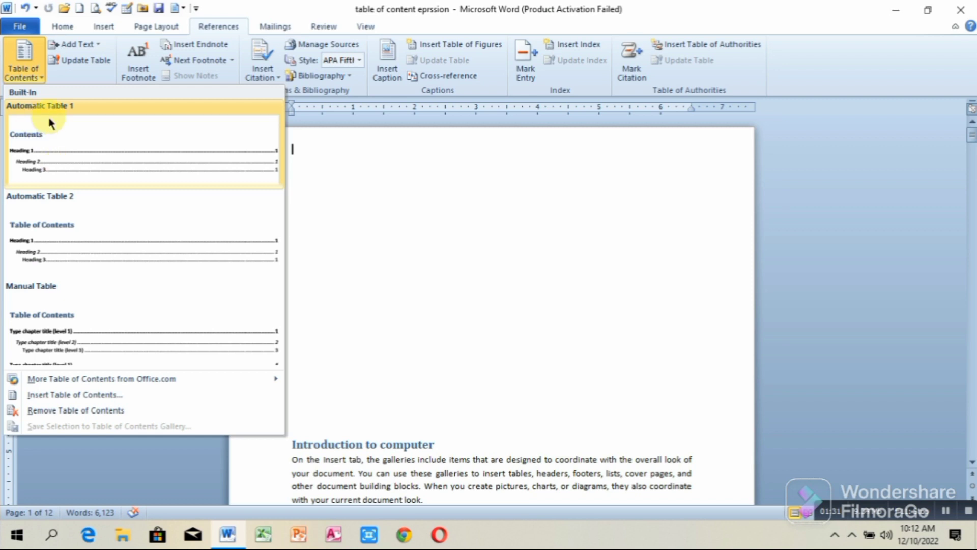
{"action": "left_click", "coordinate": [71, 163]}
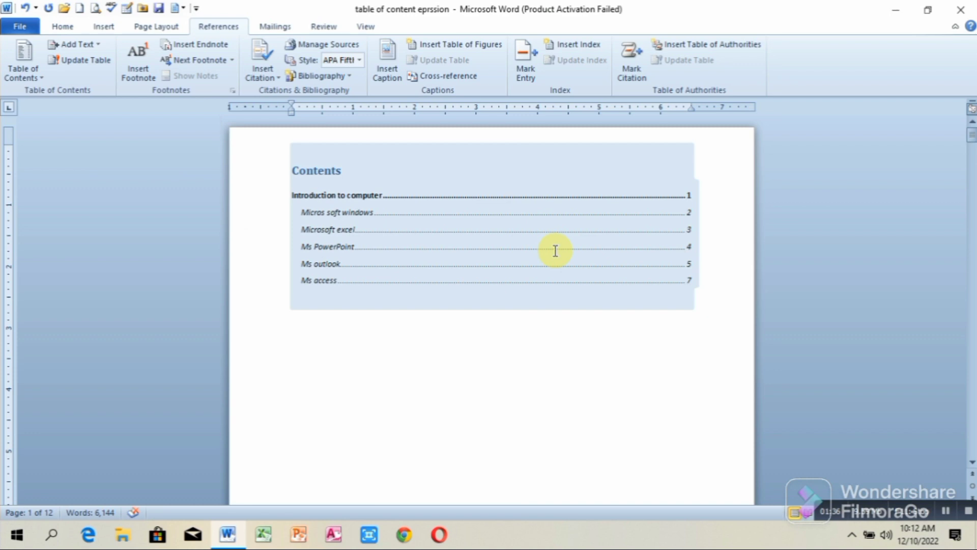
{"action": "key", "text": "ctrl+z"}
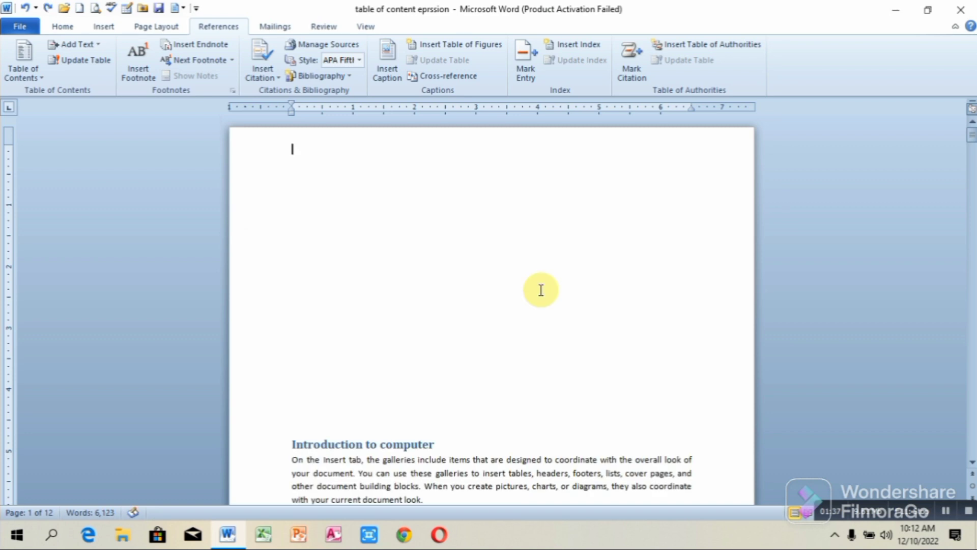
- Try the built-in Automatic Table 2 table of contents at the start of page 1, and undo it
{"action": "left_click", "coordinate": [42, 79]}
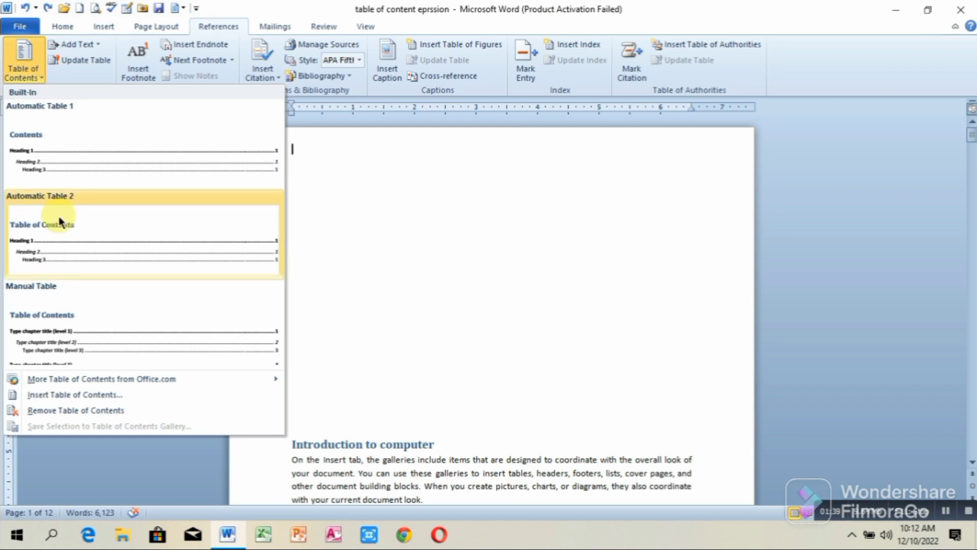
{"action": "left_click", "coordinate": [72, 258]}
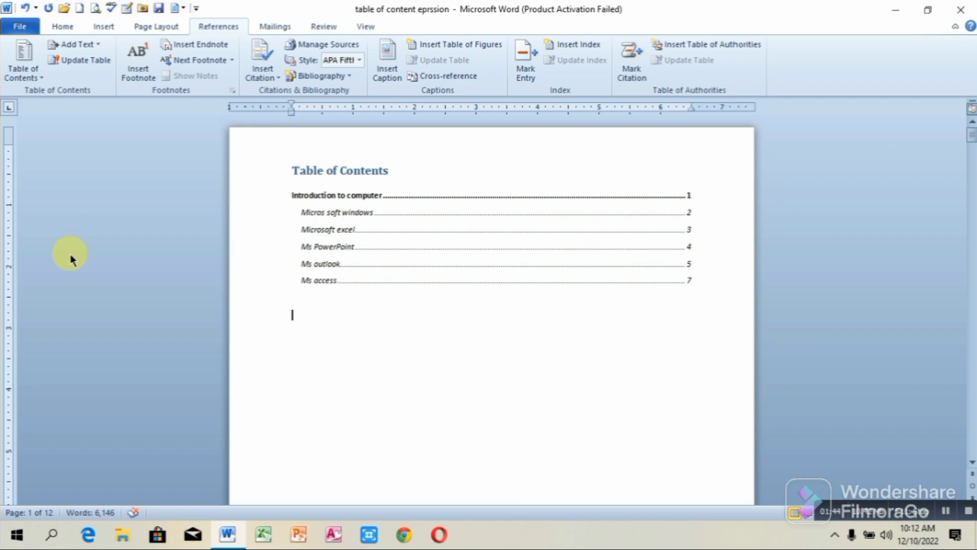
{"action": "key", "text": "ctrl+z"}
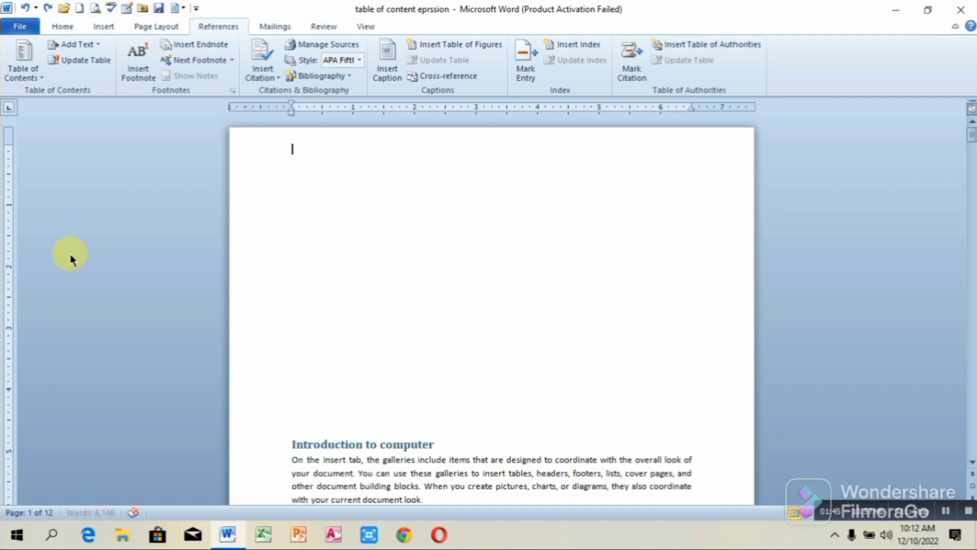
- Insert a Manual Table of contents on page 1 and title its first two entries "Introduction to computer" and "Introduction to windows10"
{"action": "left_click", "coordinate": [41, 75]}
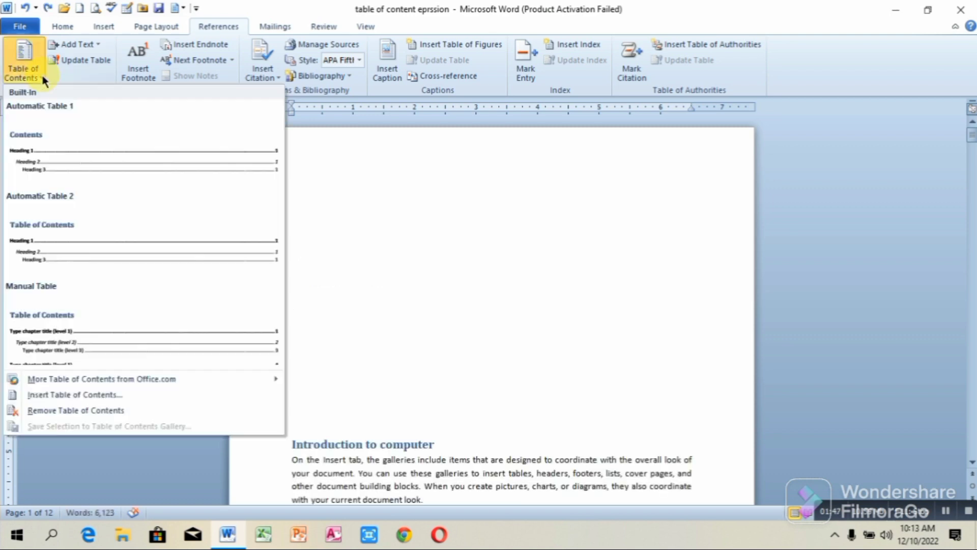
{"action": "left_click", "coordinate": [66, 335]}
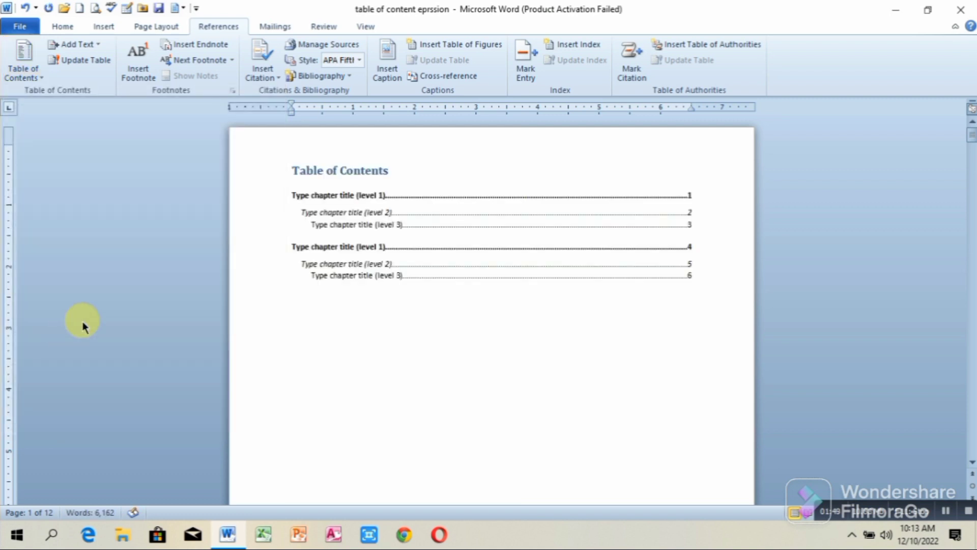
{"action": "left_click", "coordinate": [366, 199]}
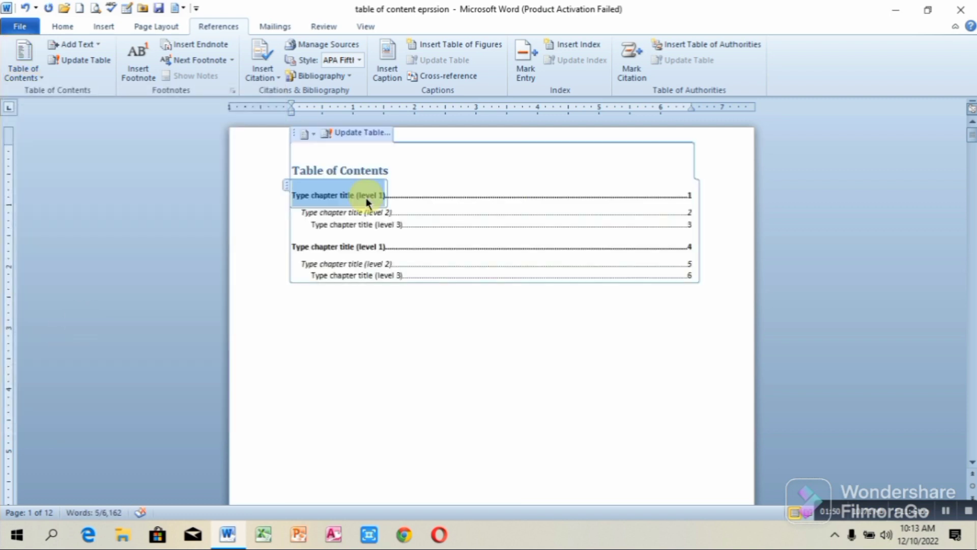
{"action": "type", "text": "introduction to "}
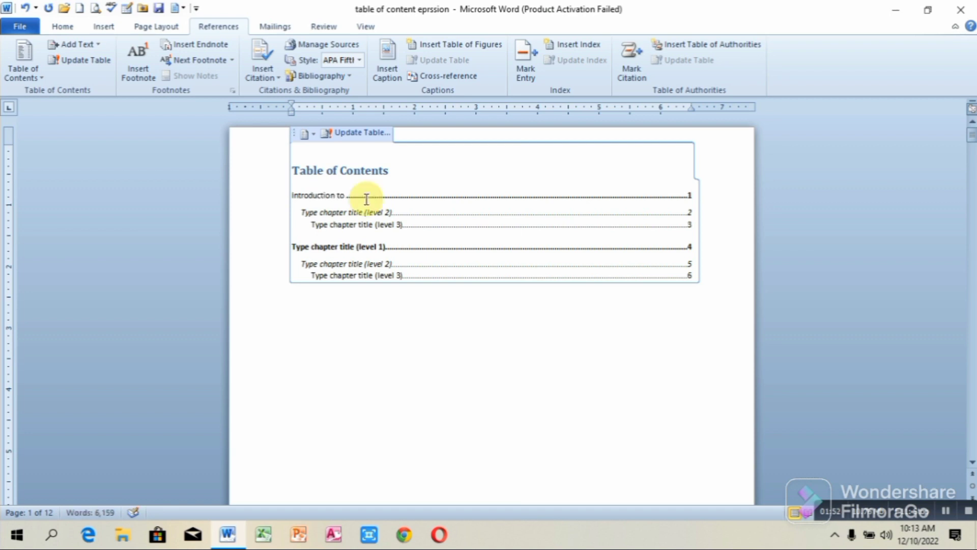
{"action": "type", "text": "computer"}
{"action": "left_click", "coordinate": [368, 212]}
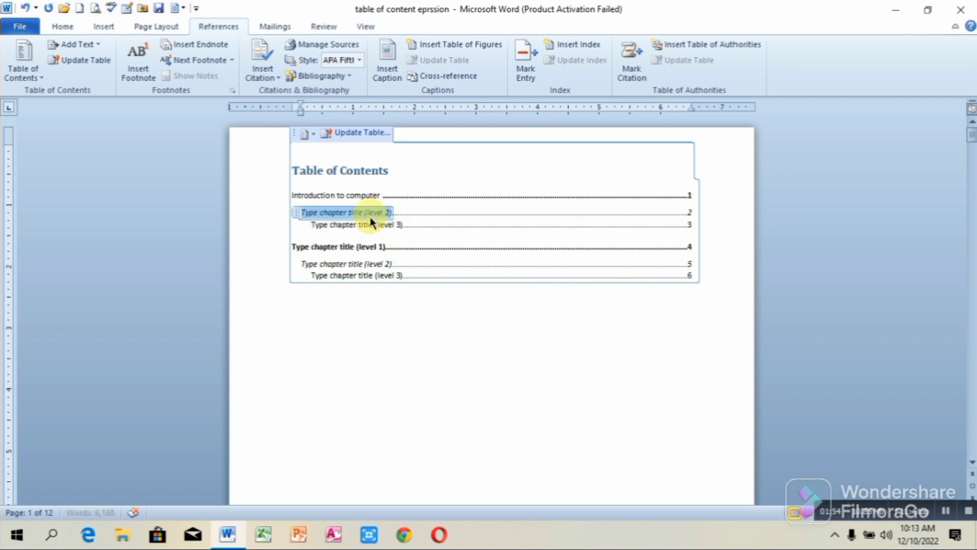
{"action": "type", "text": "In"}
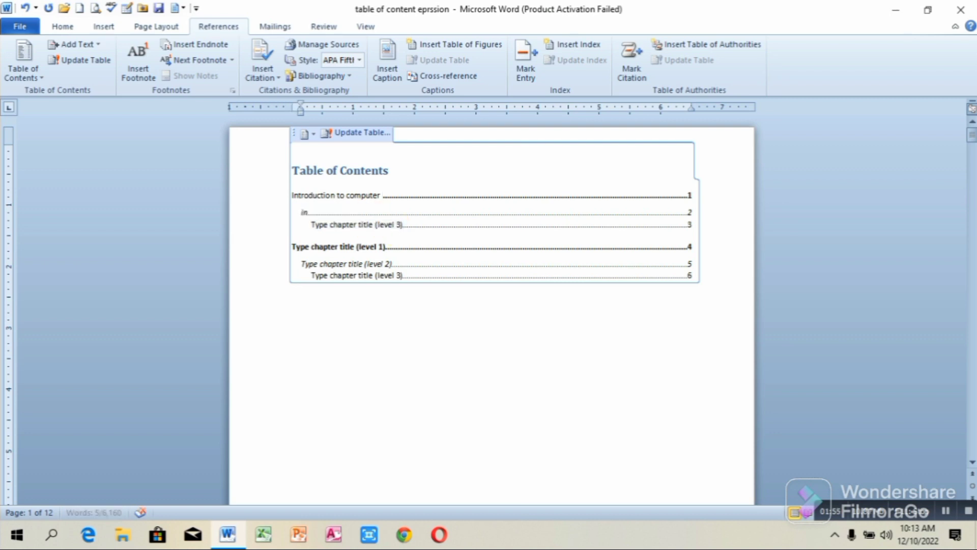
{"action": "type", "text": "troduction to "}
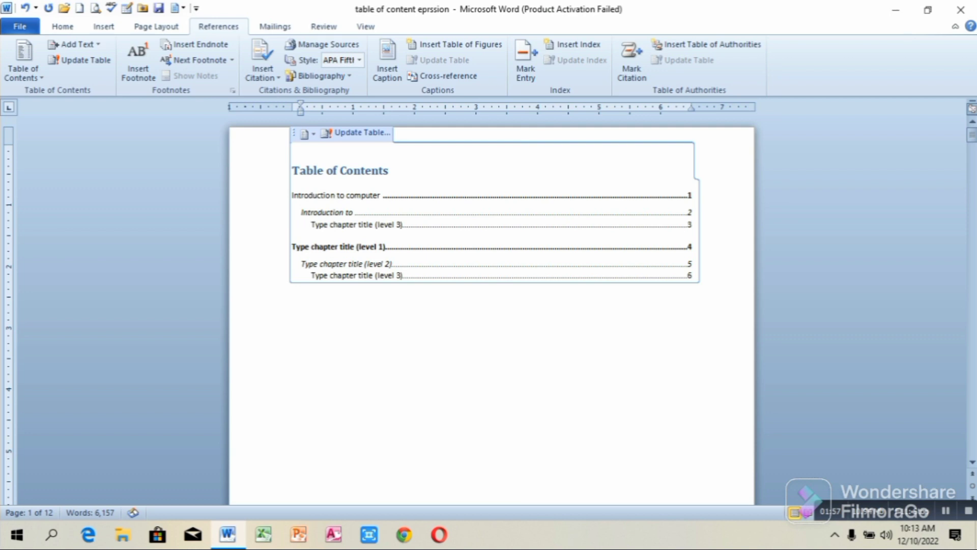
{"action": "type", "text": "windows10"}
{"action": "left_click", "coordinate": [416, 315]}
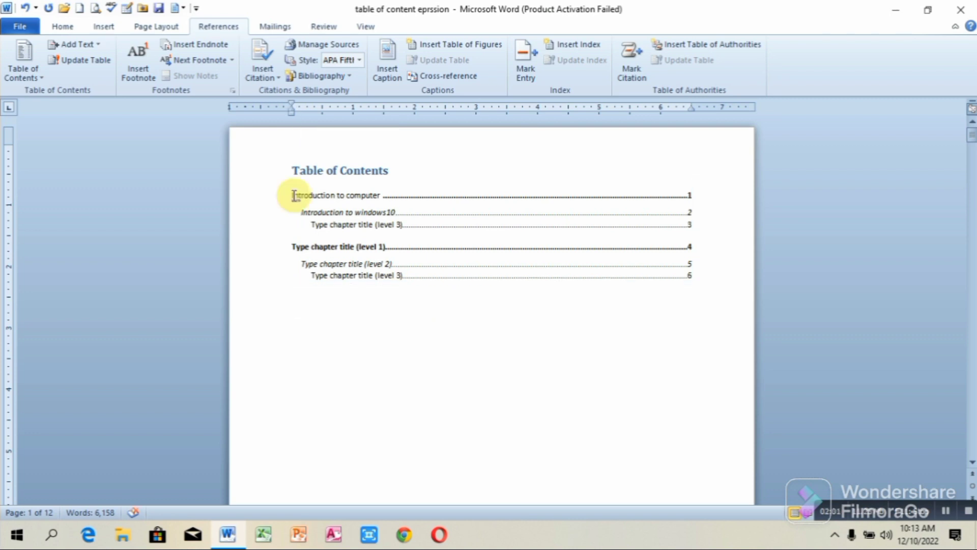
- Delete all entries of the manual table of contents on page 1, along with its "Table of Contents" heading
{"action": "left_click_drag", "start_coordinate": [295, 195], "coordinate": [392, 273]}
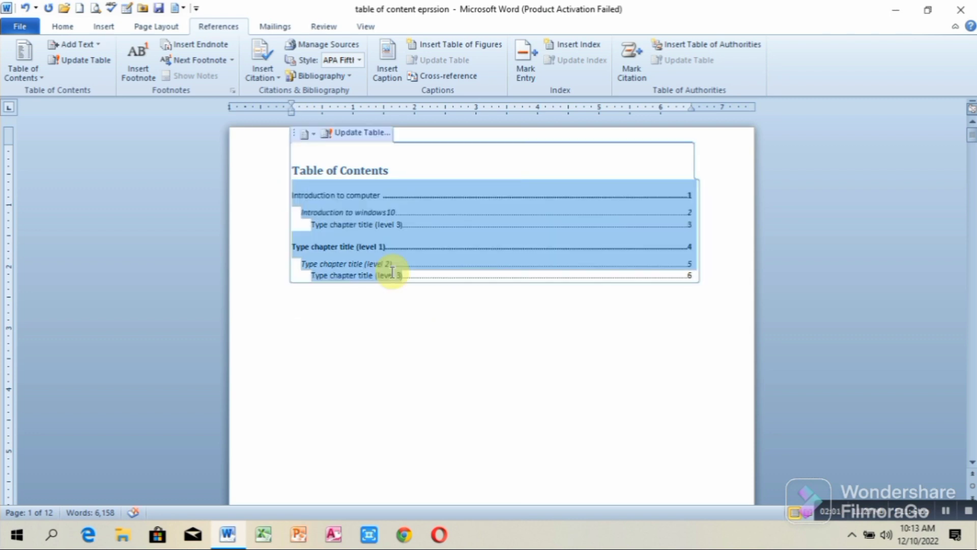
{"action": "key", "text": "Delete"}
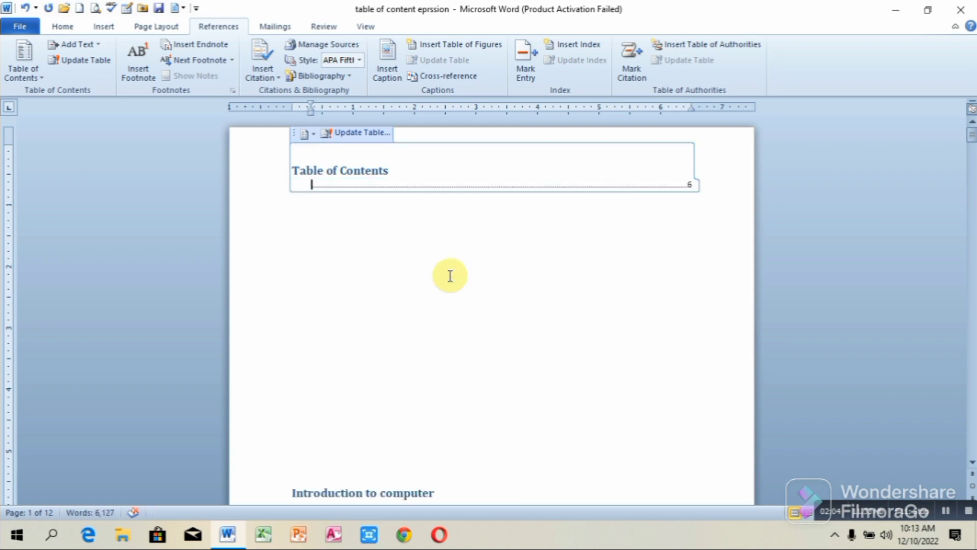
{"action": "key", "text": "shift+Right"}
{"action": "key", "text": "Delete"}
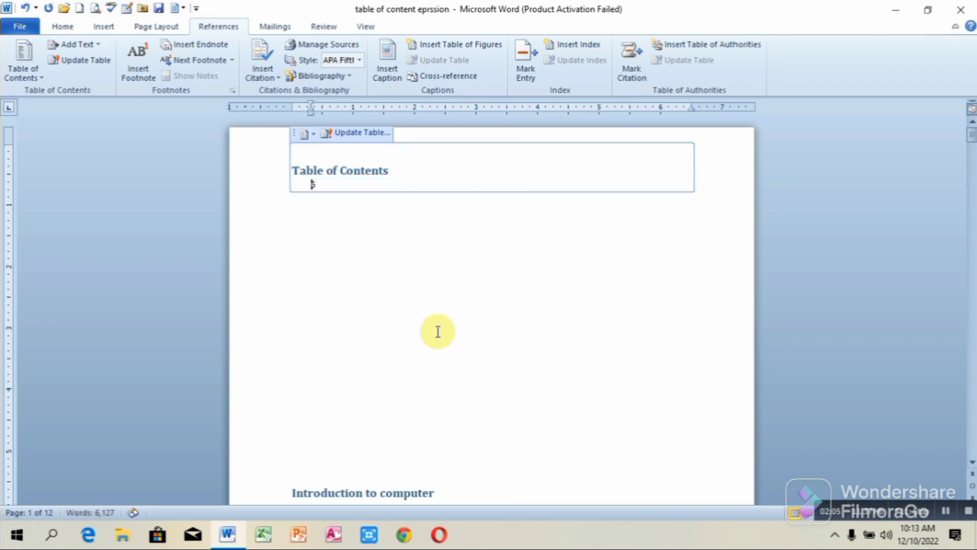
{"action": "left_click", "coordinate": [295, 171]}
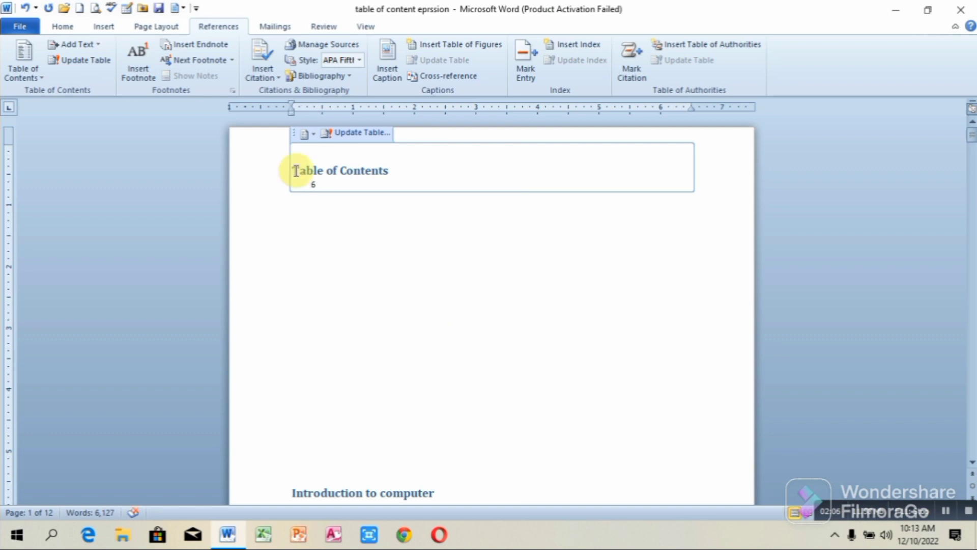
{"action": "left_click_drag", "start_coordinate": [290, 168], "coordinate": [396, 191]}
{"action": "key", "text": "Delete"}
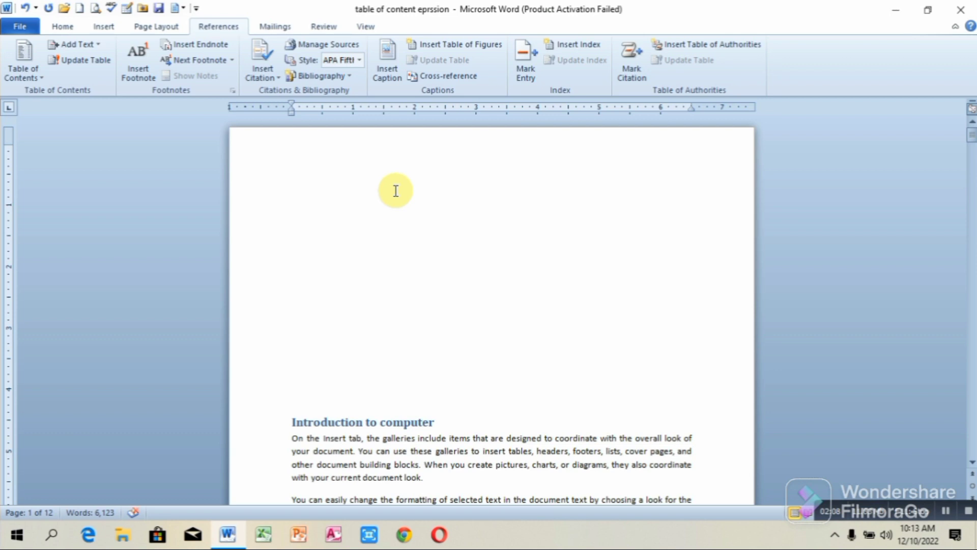
- Try a custom table of contents in the Classic format at the start of page 1, and undo it
{"action": "left_click", "coordinate": [28, 74]}
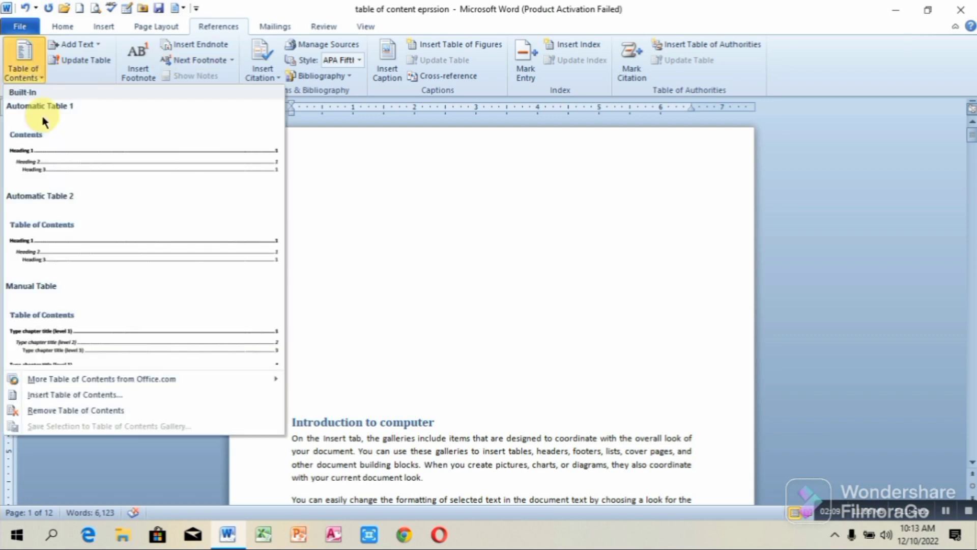
{"action": "left_click", "coordinate": [79, 396]}
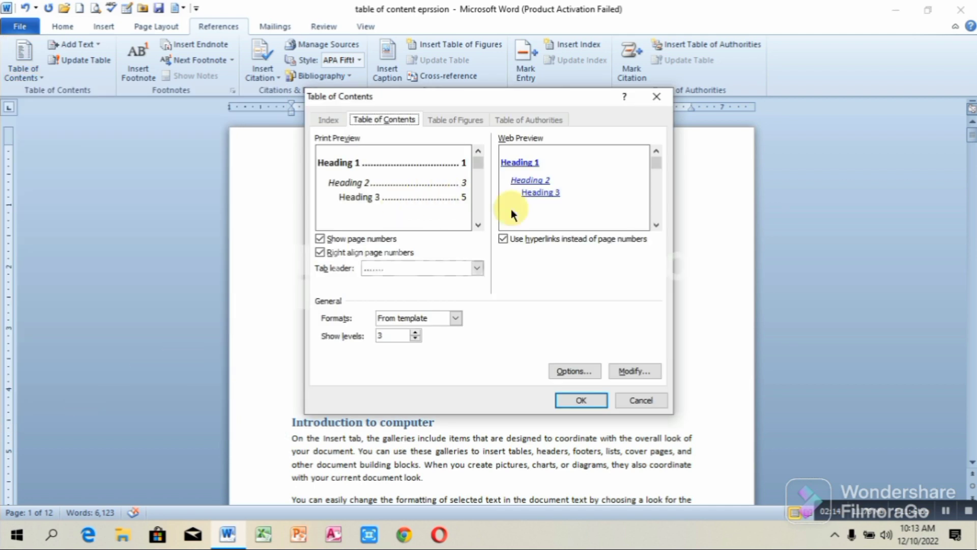
{"action": "left_click", "coordinate": [456, 318]}
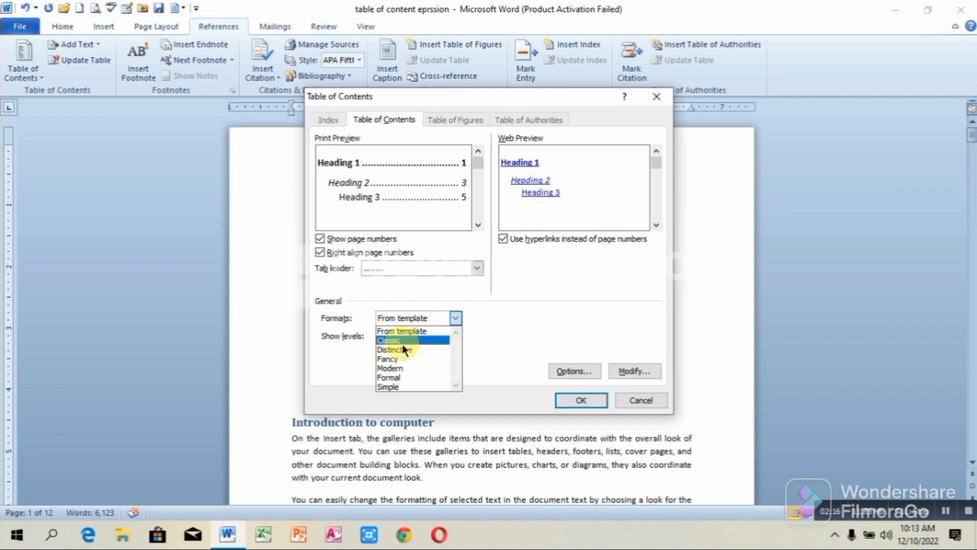
{"action": "left_click", "coordinate": [403, 341]}
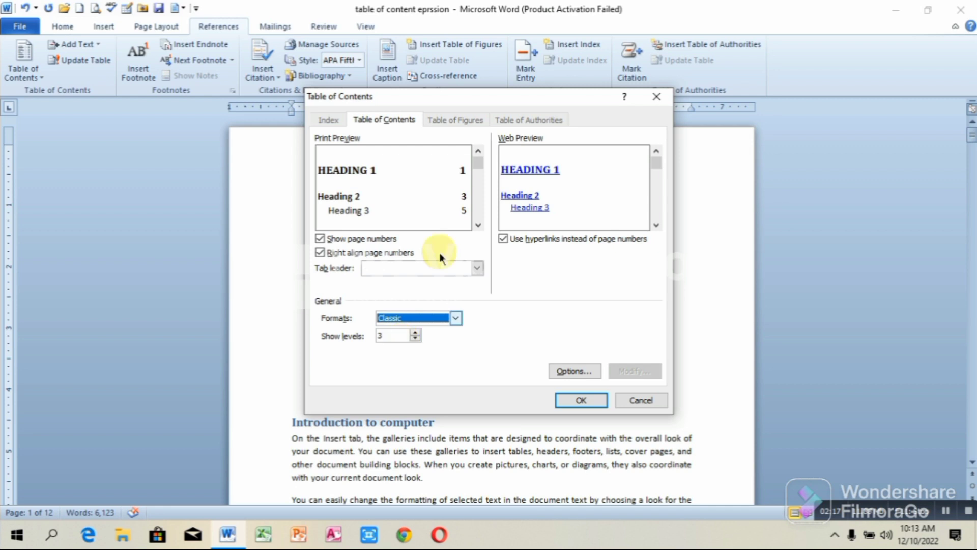
{"action": "left_click", "coordinate": [577, 401]}
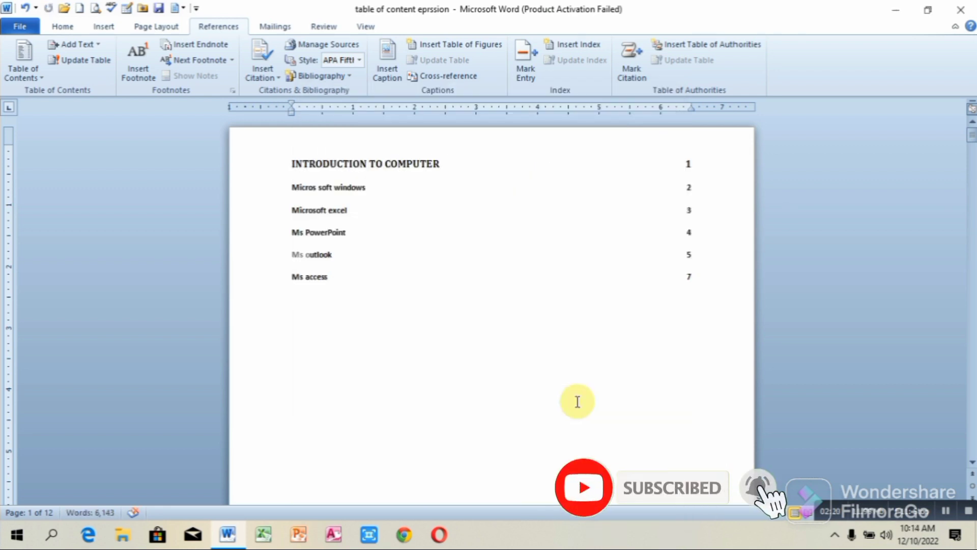
{"action": "key", "text": "ctrl+z"}
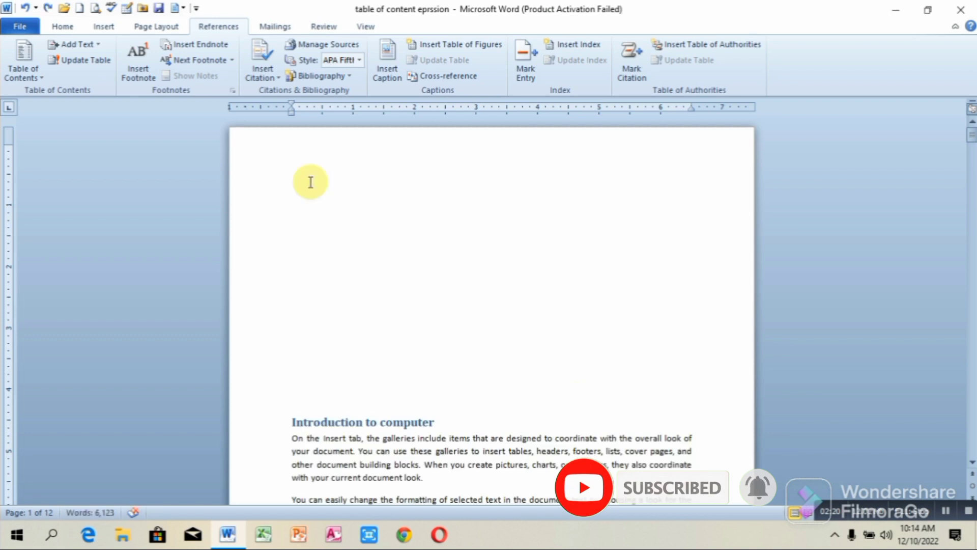
- Try a custom table of contents in the Distinctive format at the start of page 1, and undo it
{"action": "left_click", "coordinate": [41, 77]}
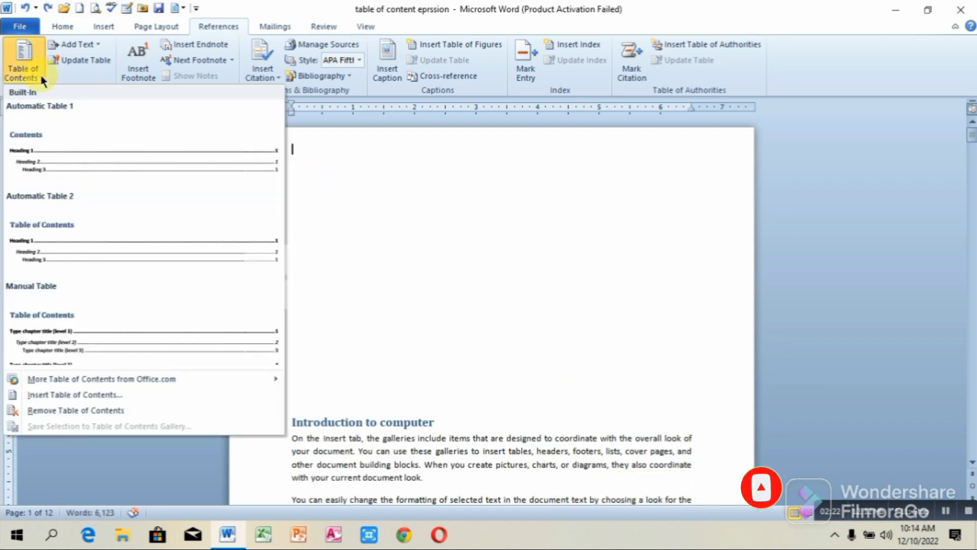
{"action": "left_click", "coordinate": [65, 395]}
{"action": "left_click", "coordinate": [456, 319]}
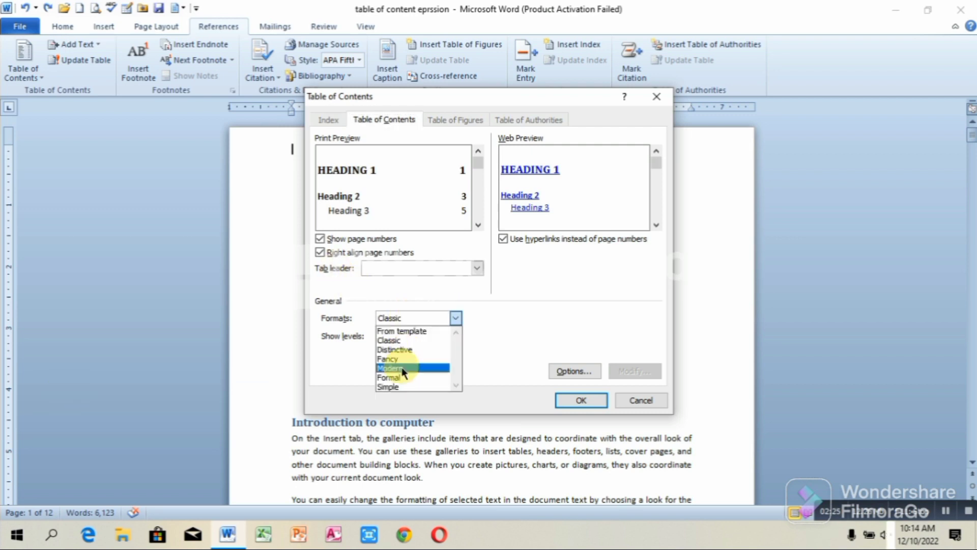
{"action": "left_click", "coordinate": [403, 351]}
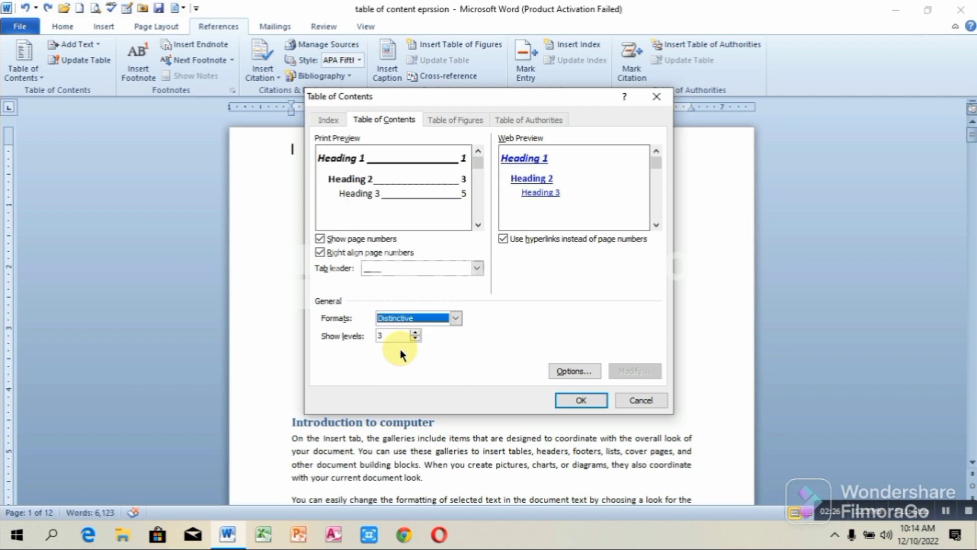
{"action": "left_click", "coordinate": [588, 399]}
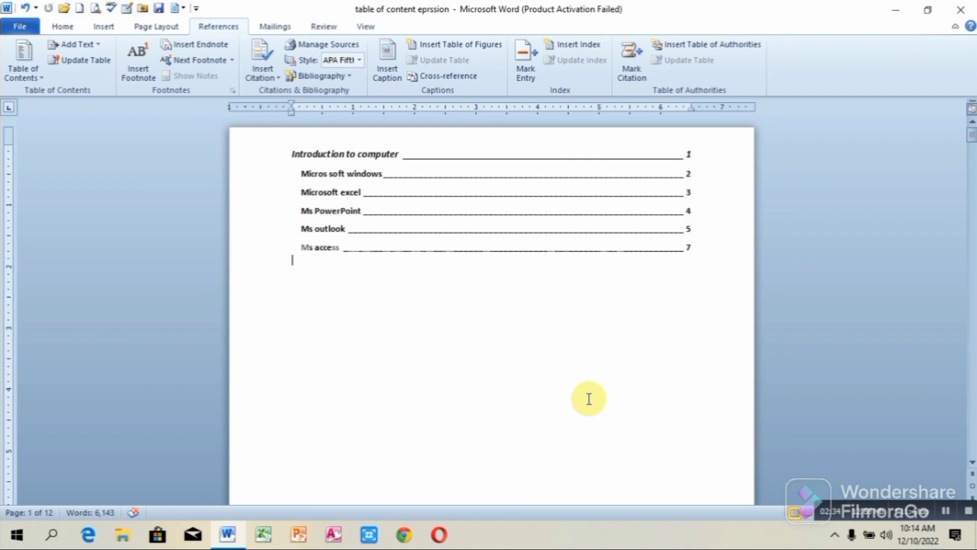
{"action": "key", "text": "ctrl+z"}
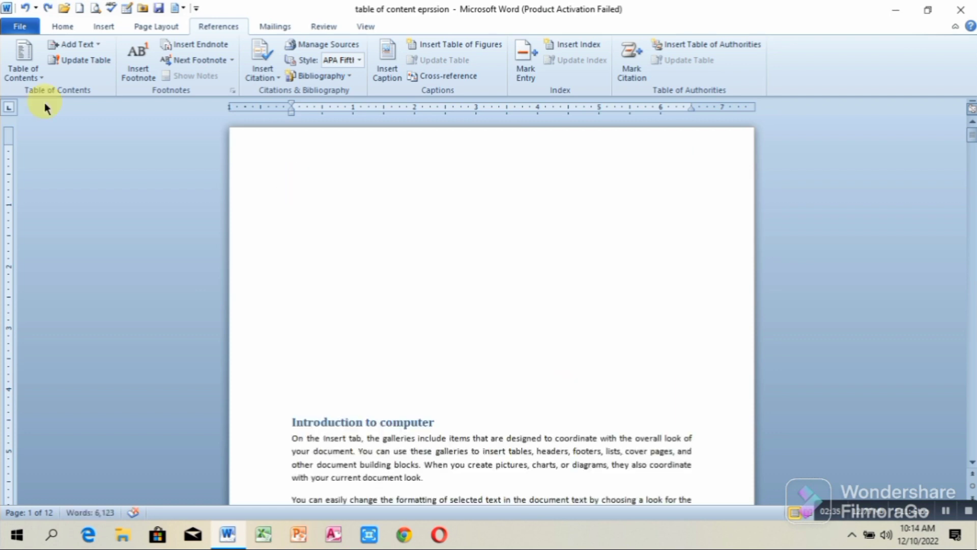
- Try a custom table of contents in the Fancy format at the start of page 1, and undo it
{"action": "left_click", "coordinate": [37, 74]}
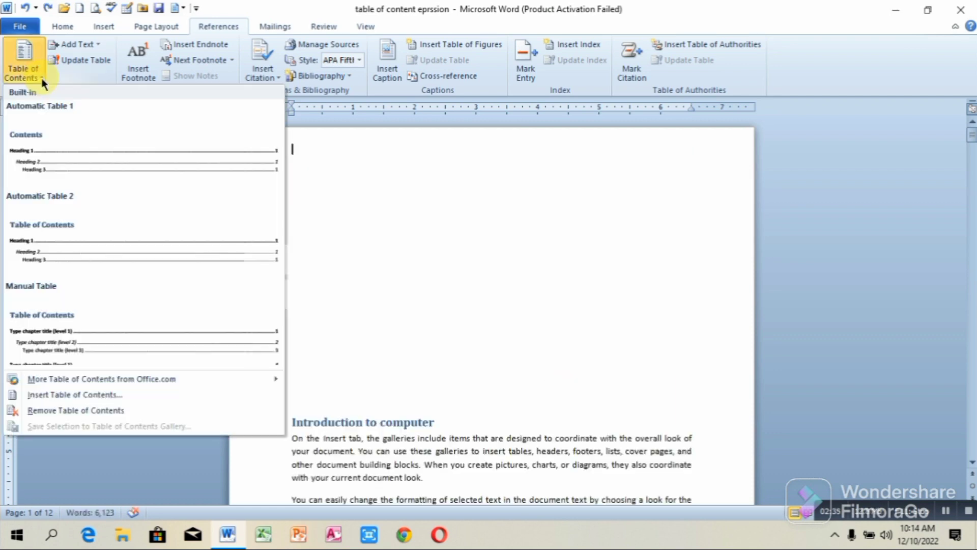
{"action": "left_click", "coordinate": [75, 394]}
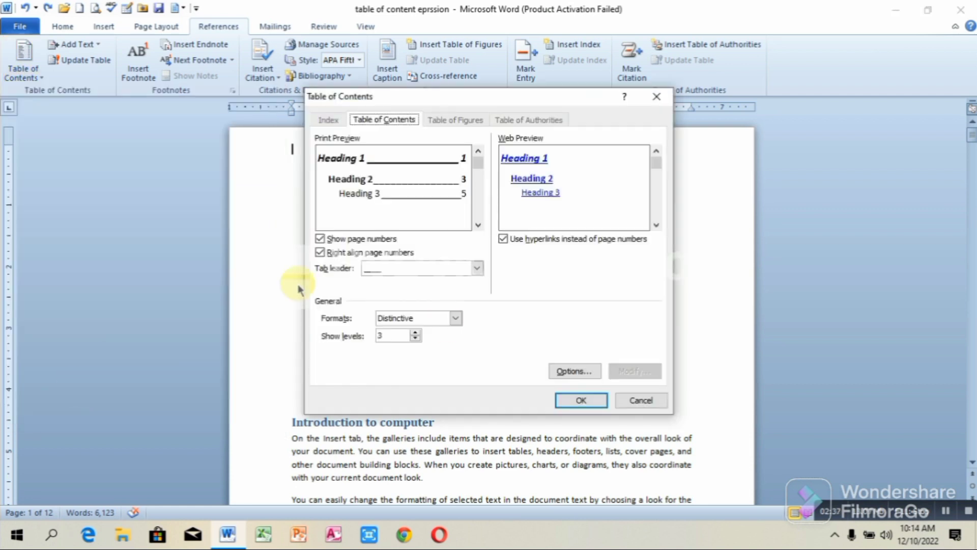
{"action": "left_click", "coordinate": [456, 318]}
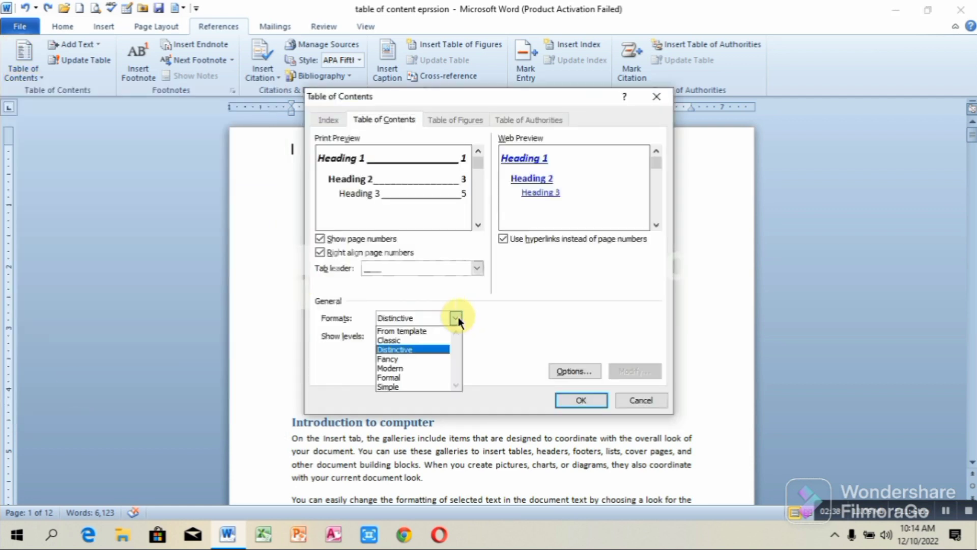
{"action": "left_click", "coordinate": [411, 367]}
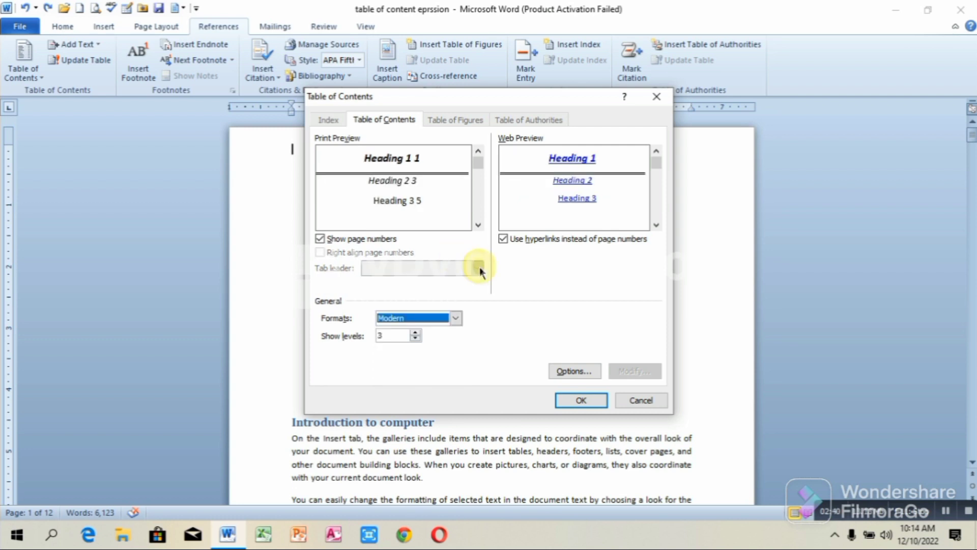
{"action": "left_click", "coordinate": [456, 318]}
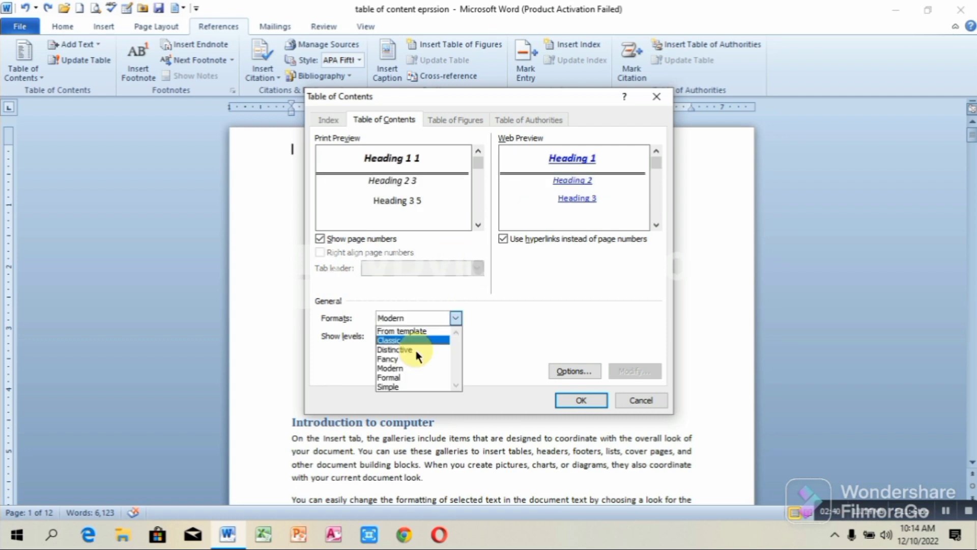
{"action": "left_click", "coordinate": [403, 359]}
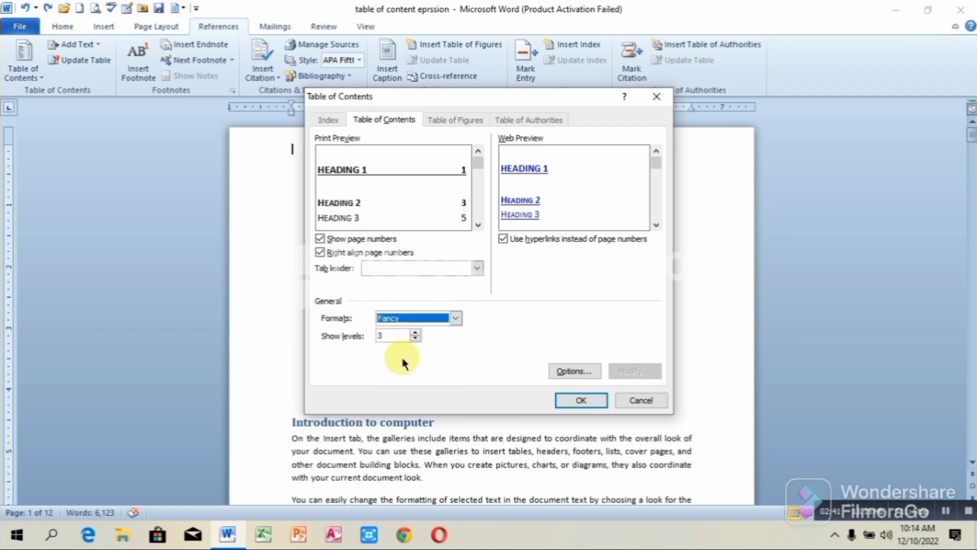
{"action": "left_click", "coordinate": [584, 399]}
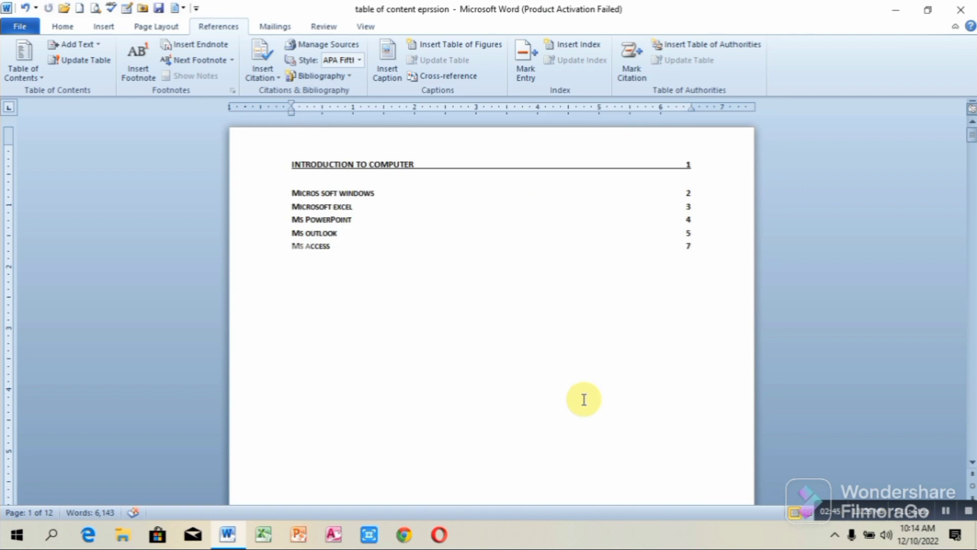
{"action": "key", "text": "ctrl+z"}
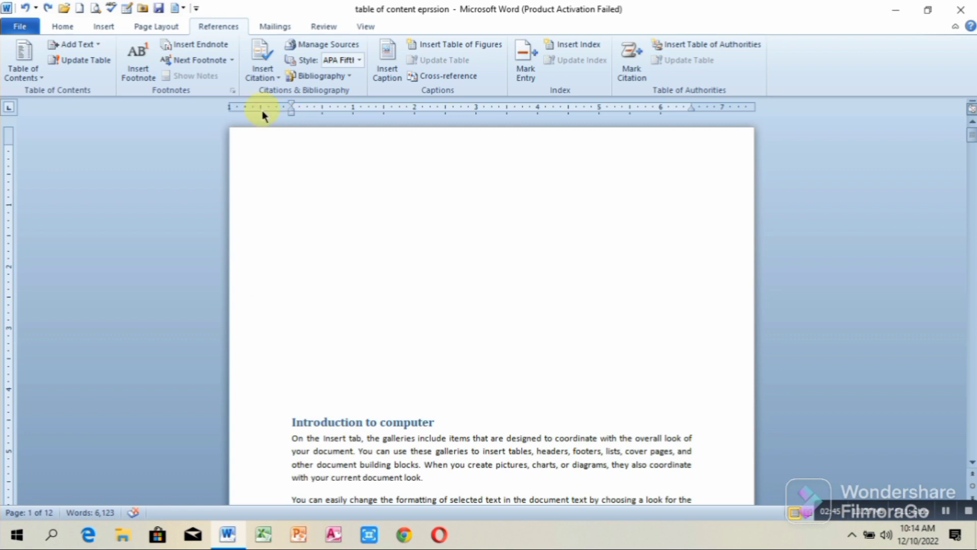
- Try a custom table of contents in the Modern format at the start of page 1, and undo it
{"action": "left_click", "coordinate": [23, 71]}
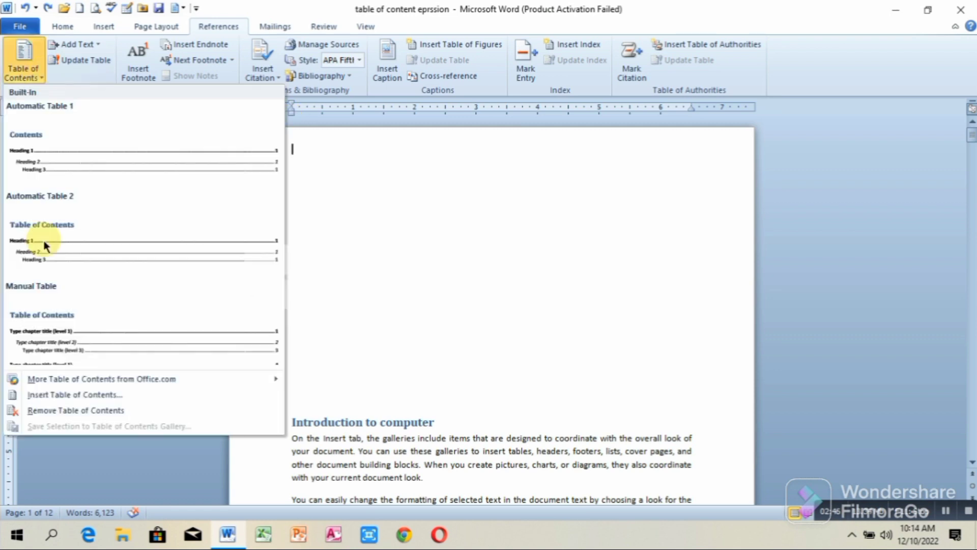
{"action": "left_click", "coordinate": [66, 395]}
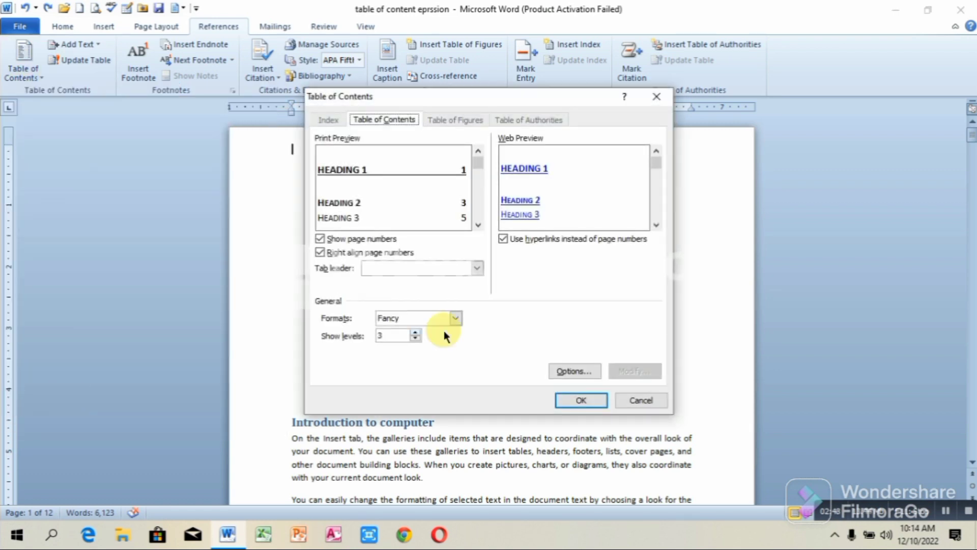
{"action": "left_click", "coordinate": [455, 319]}
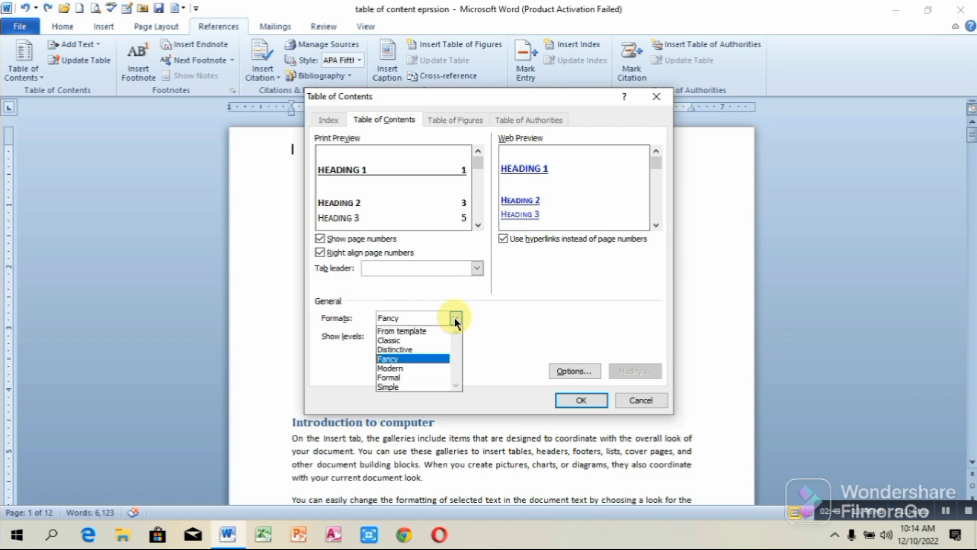
{"action": "left_click", "coordinate": [413, 369]}
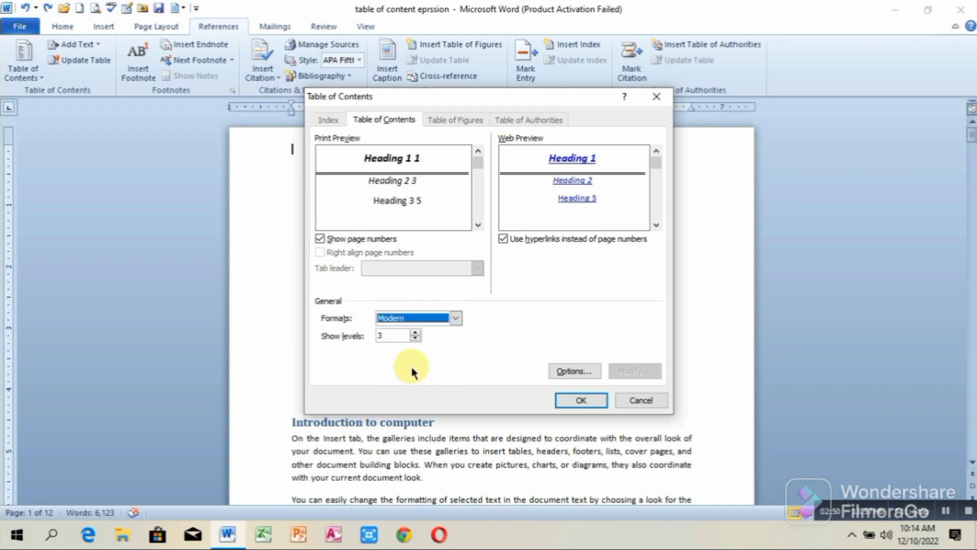
{"action": "left_click", "coordinate": [578, 401]}
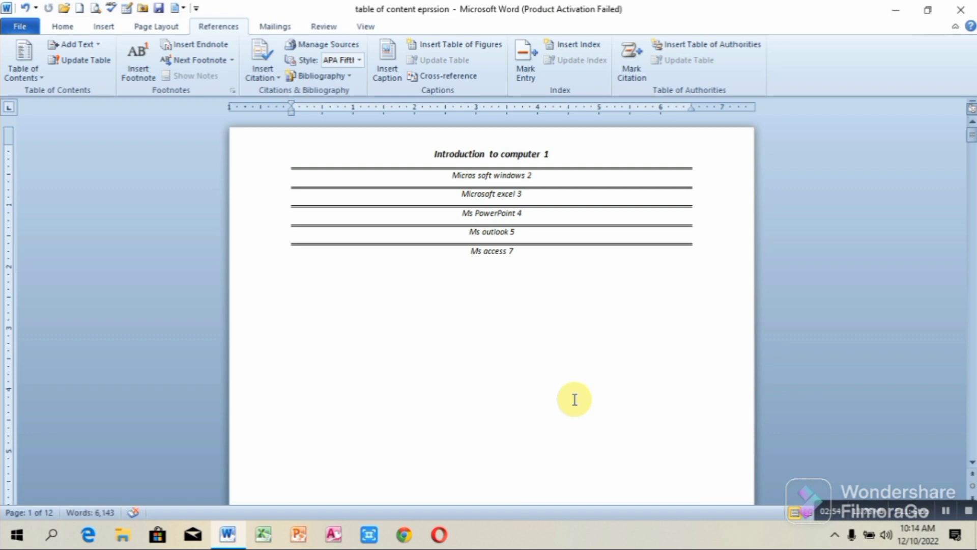
{"action": "key", "text": "ctrl+z"}
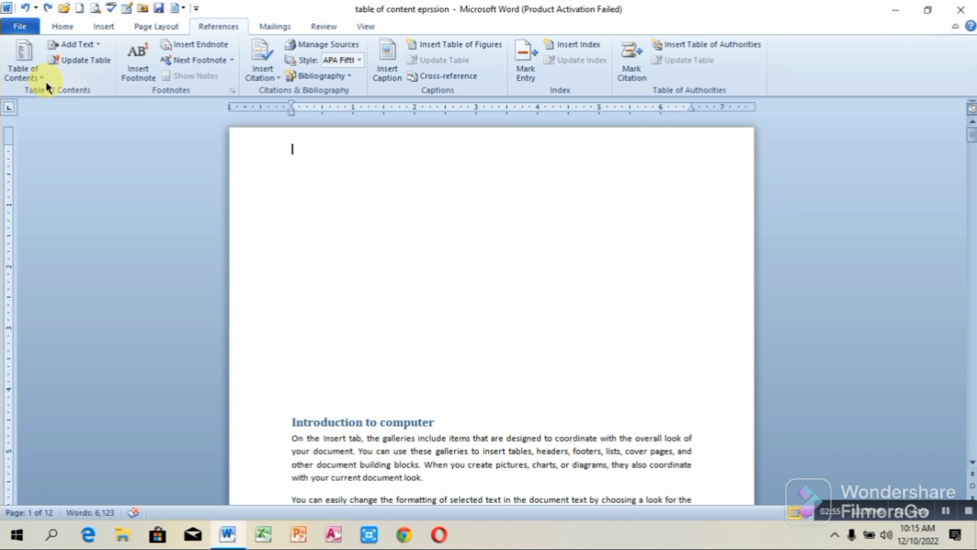
- Try a custom table of contents in the Formal format at the start of page 1, and undo it
{"action": "left_click", "coordinate": [46, 81]}
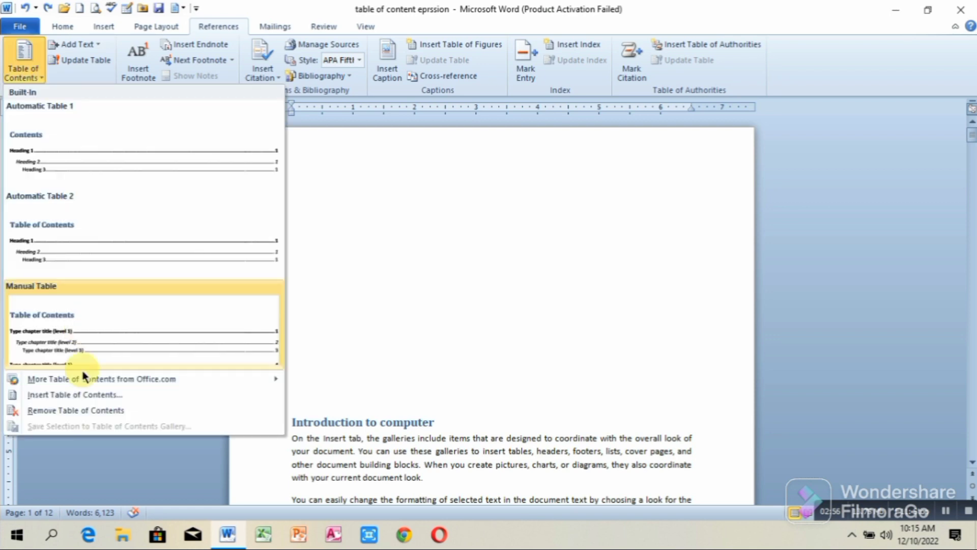
{"action": "left_click", "coordinate": [79, 395]}
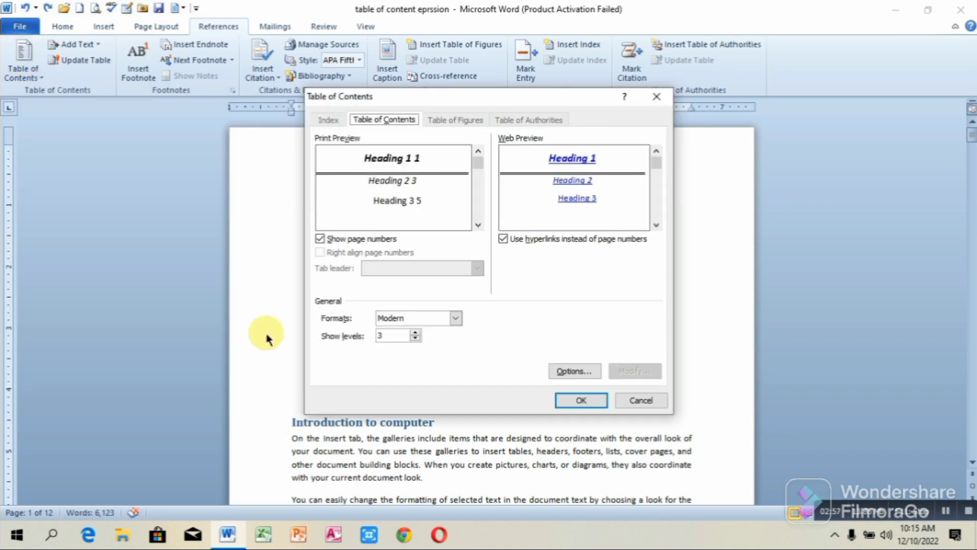
{"action": "left_click", "coordinate": [455, 318]}
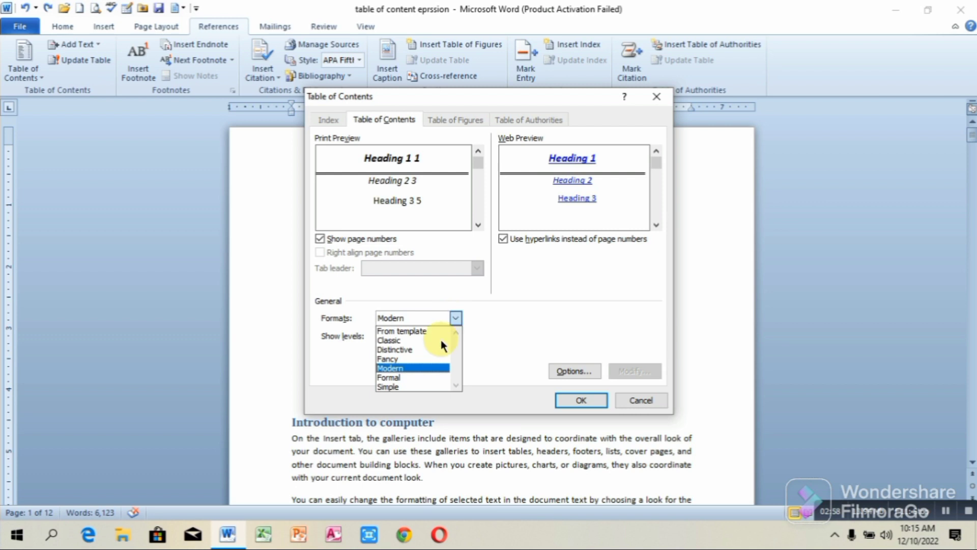
{"action": "left_click", "coordinate": [414, 378]}
{"action": "left_click", "coordinate": [571, 399]}
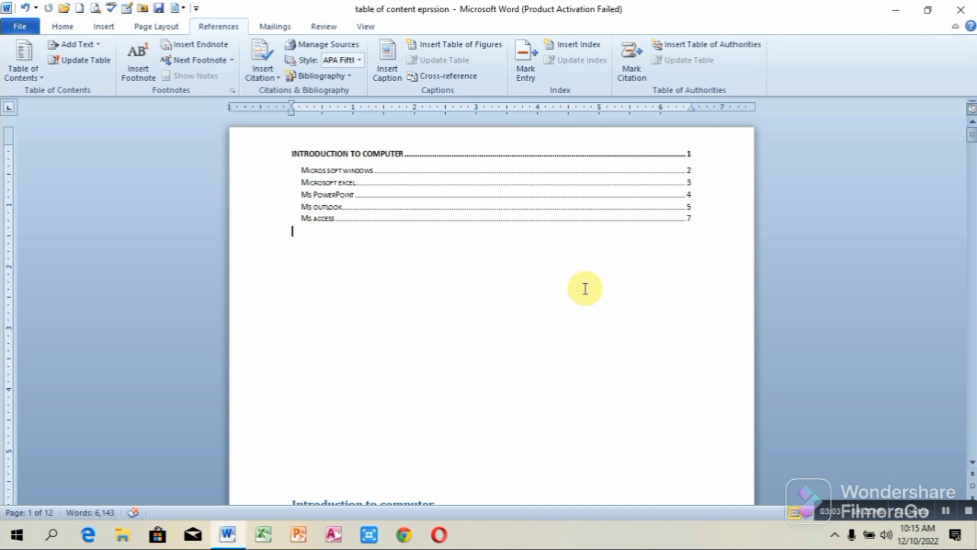
{"action": "key", "text": "ctrl+z"}
- Try a custom table of contents in the Simple format at the start of page 1, and undo it
{"action": "left_click", "coordinate": [23, 68]}
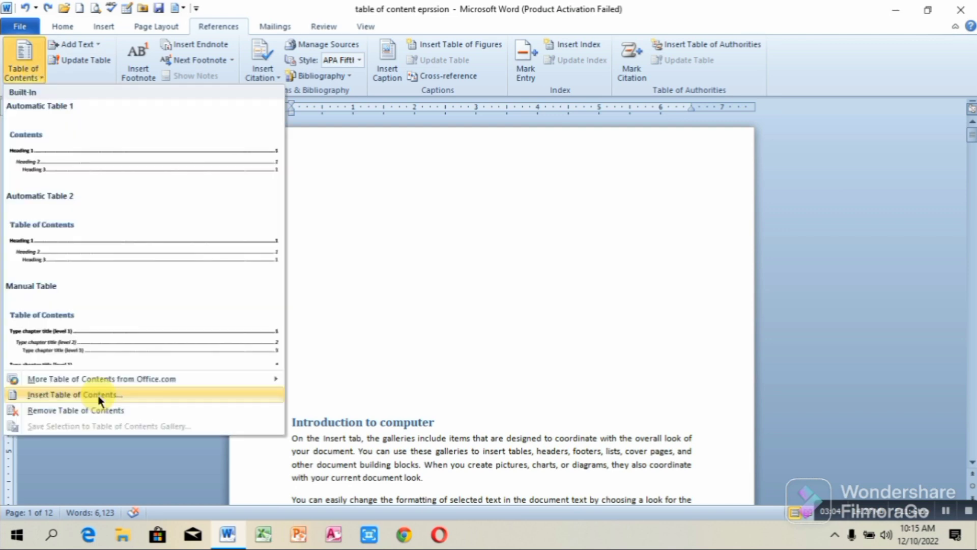
{"action": "left_click", "coordinate": [99, 397]}
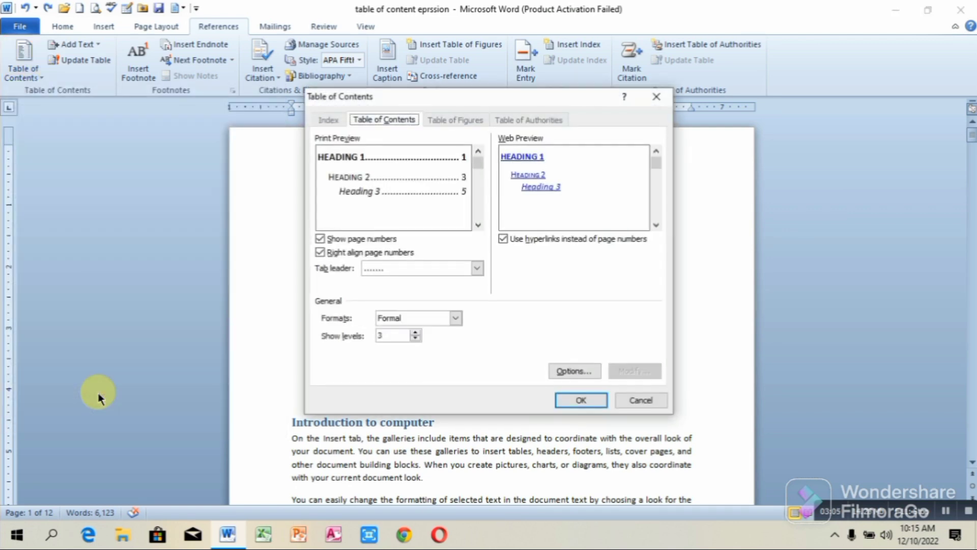
{"action": "left_click", "coordinate": [455, 318]}
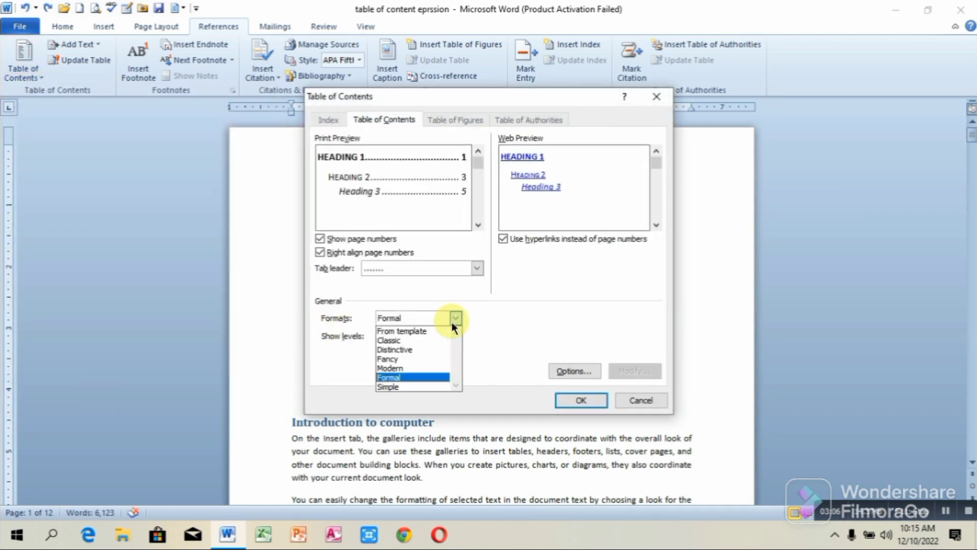
{"action": "left_click", "coordinate": [408, 386]}
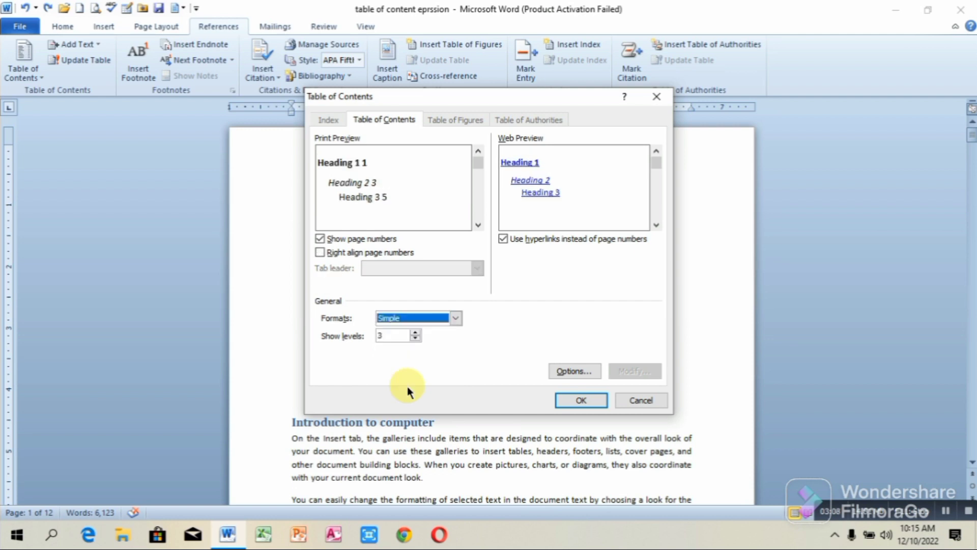
{"action": "left_click", "coordinate": [589, 397]}
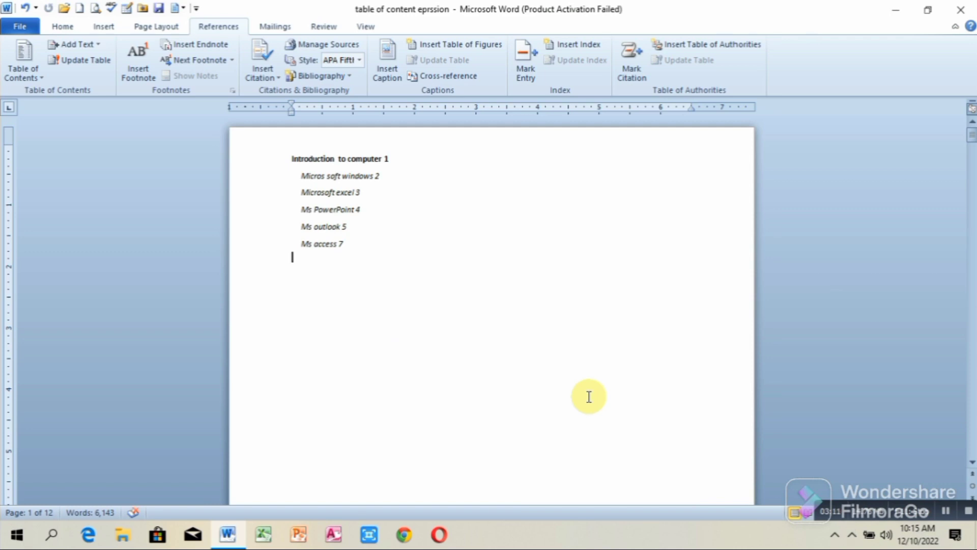
{"action": "key", "text": "ctrl+z"}
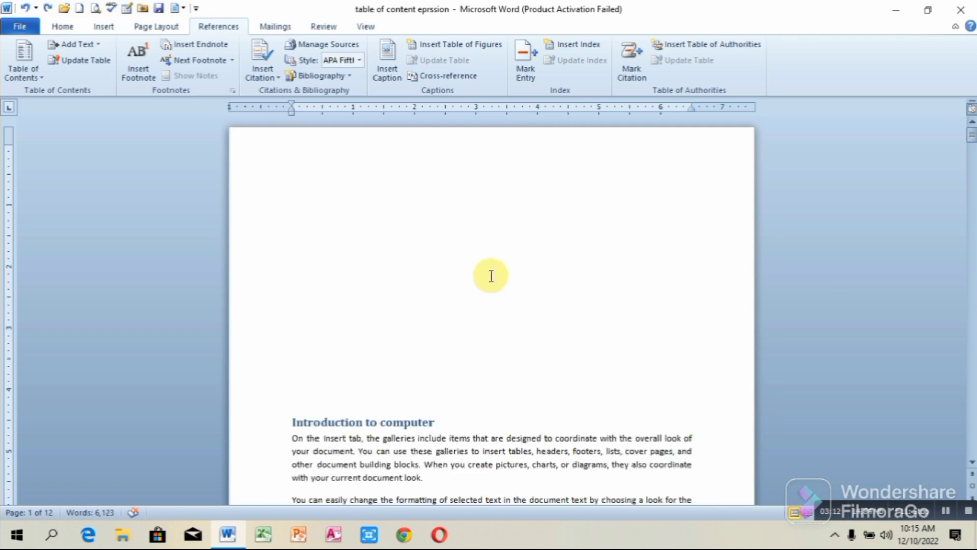
- Set up a custom table of contents with right-aligned page numbers, and enable table entry fields in its options
{"action": "left_click", "coordinate": [39, 79]}
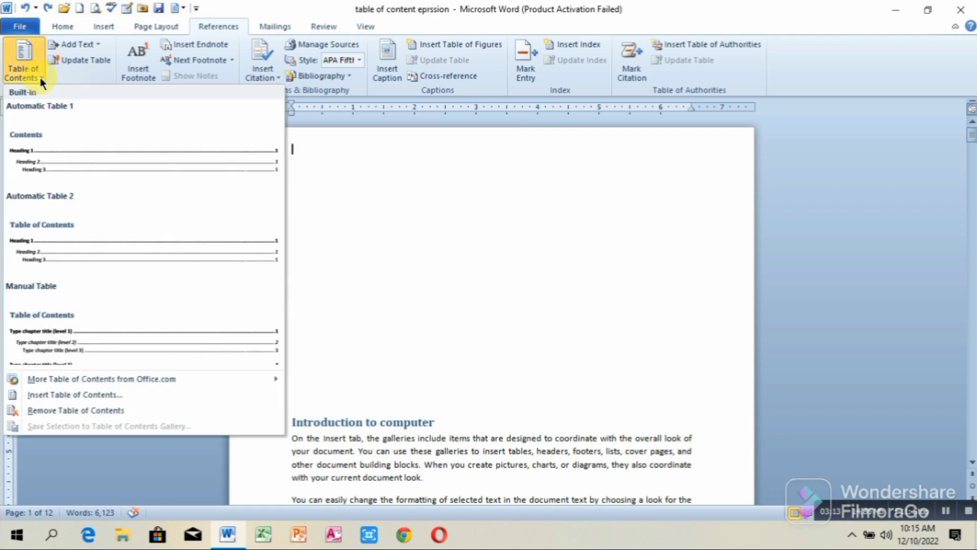
{"action": "left_click", "coordinate": [75, 396]}
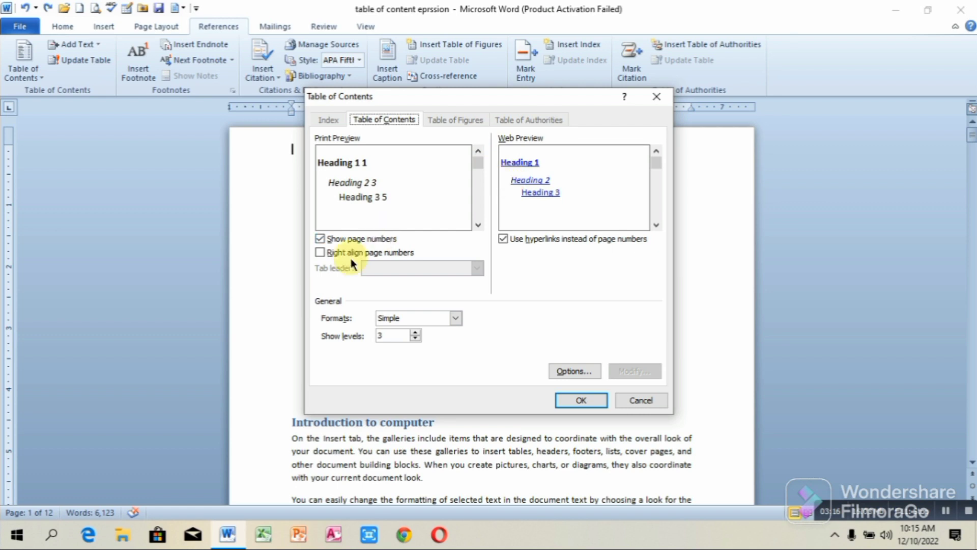
{"action": "left_click", "coordinate": [320, 253]}
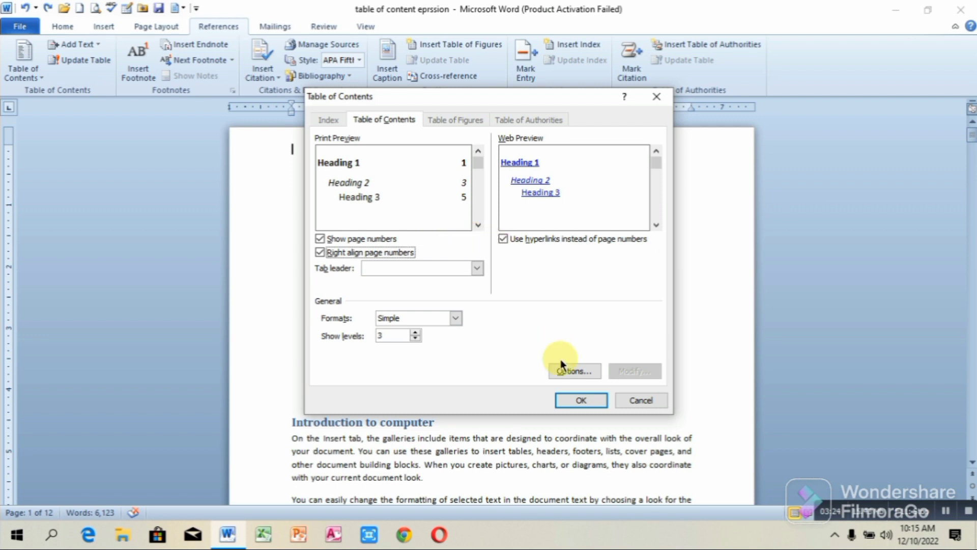
{"action": "left_click", "coordinate": [566, 371]}
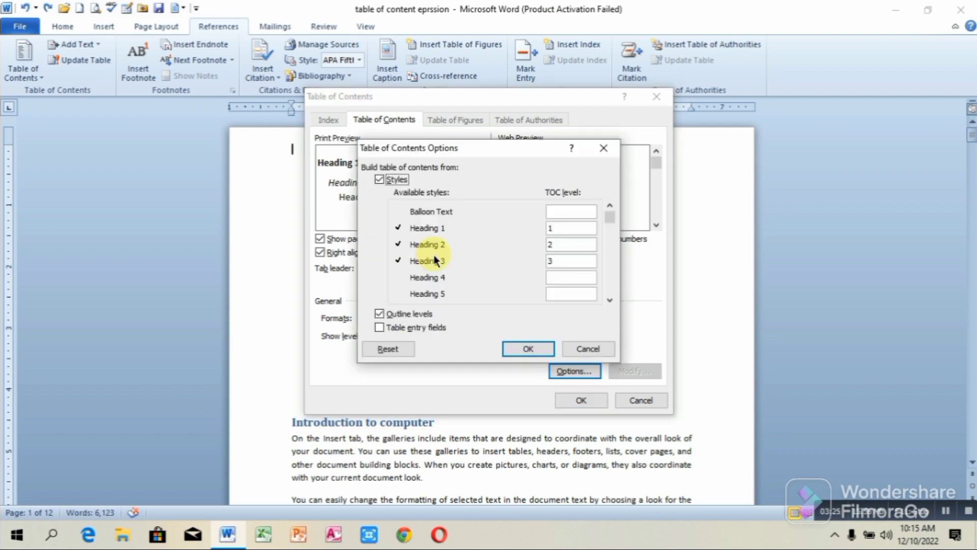
{"action": "left_click", "coordinate": [379, 328]}
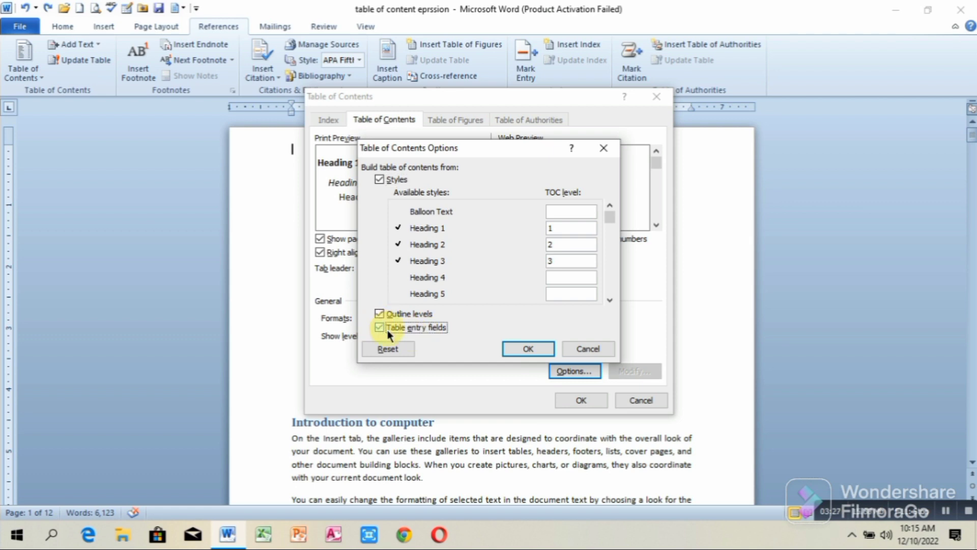
{"action": "left_click", "coordinate": [540, 355]}
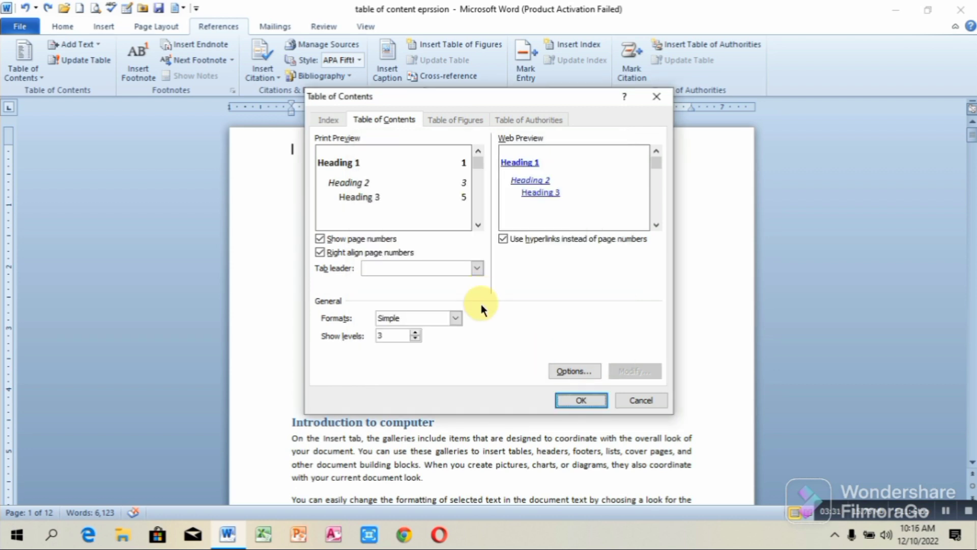
- Choose the dashed tab leader and insert the Simple-format table of contents at the start of page 1
{"action": "left_click", "coordinate": [477, 266]}
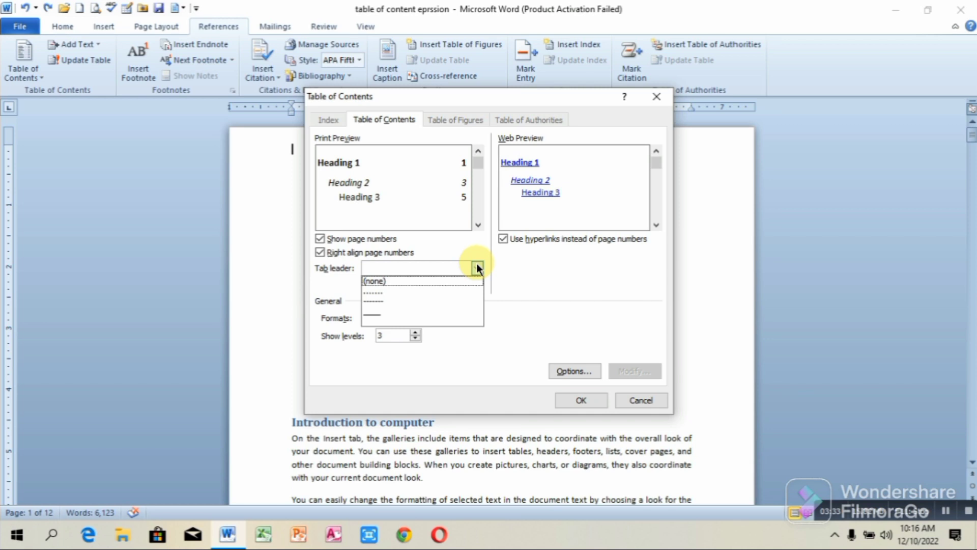
{"action": "left_click", "coordinate": [384, 301]}
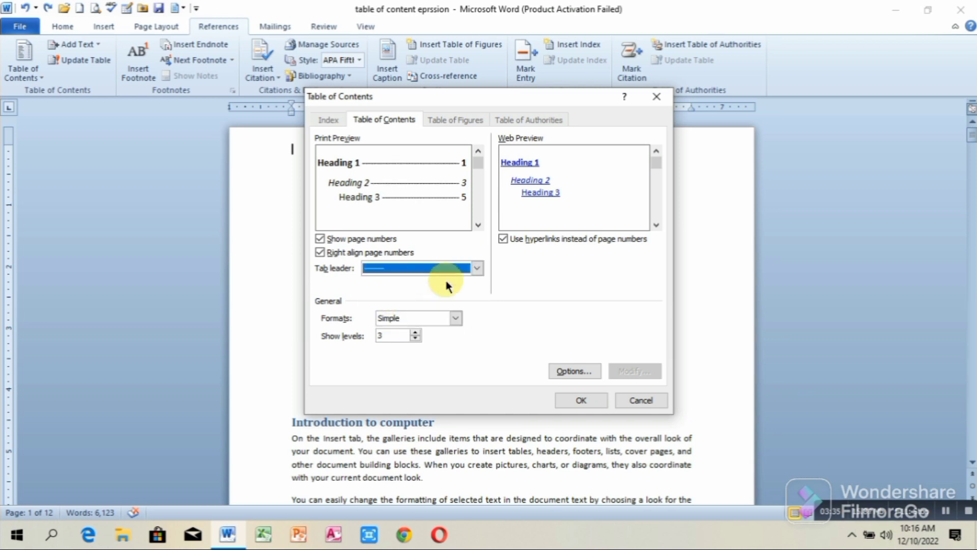
{"action": "left_click", "coordinate": [580, 399]}
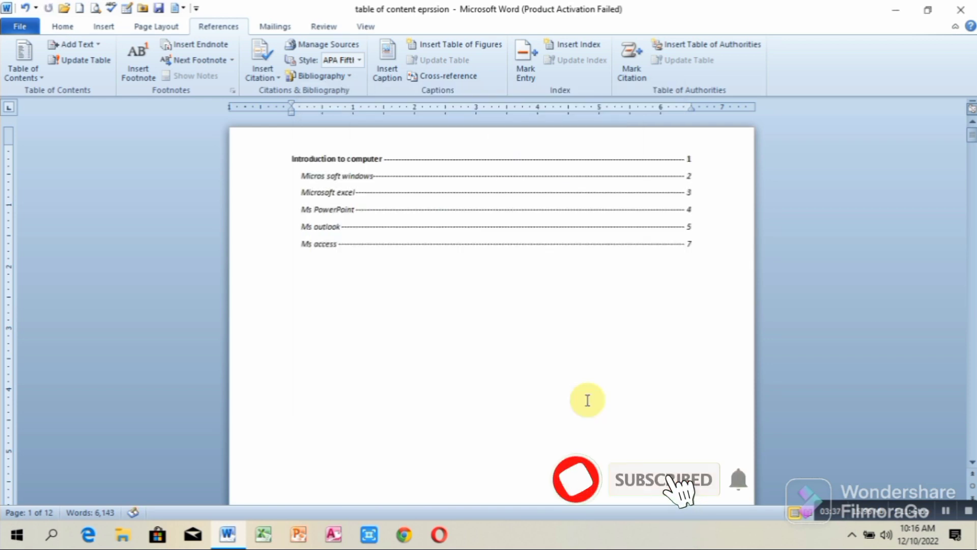